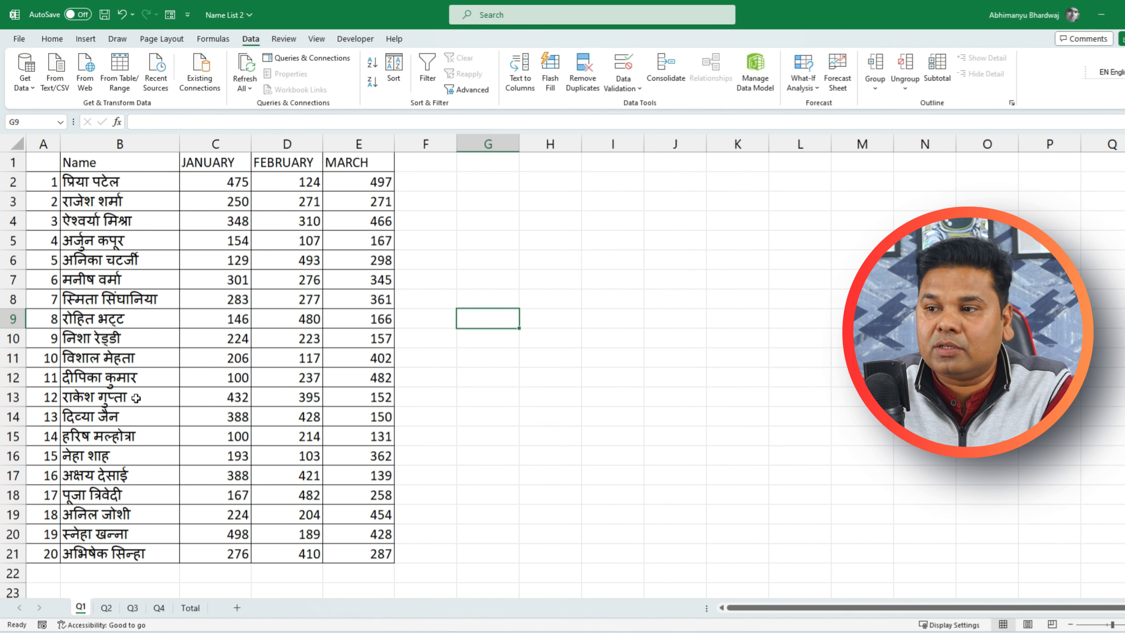
# - Review the monthly figures on the Q2, Q3 and Q4 sheets
pyautogui.click(106, 607)
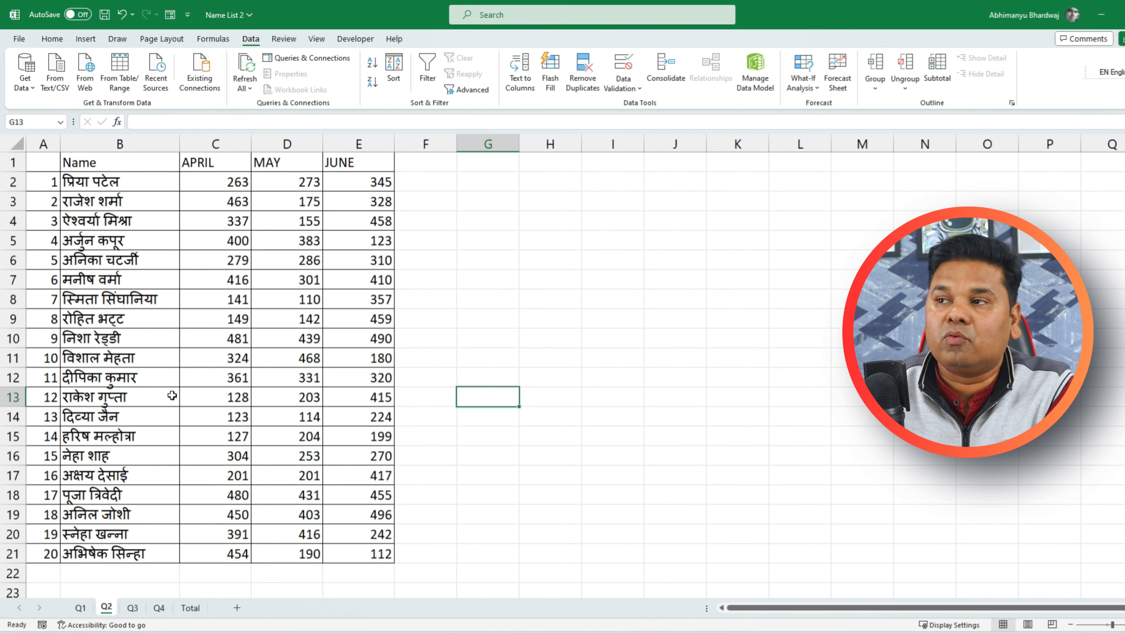
pyautogui.click(133, 607)
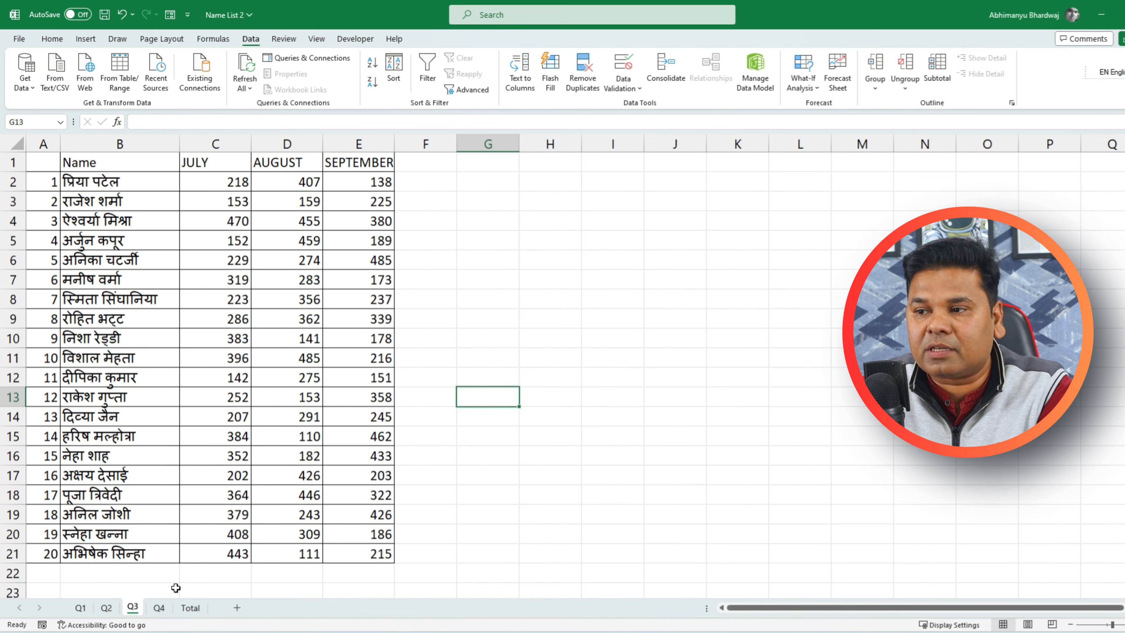
pyautogui.click(160, 610)
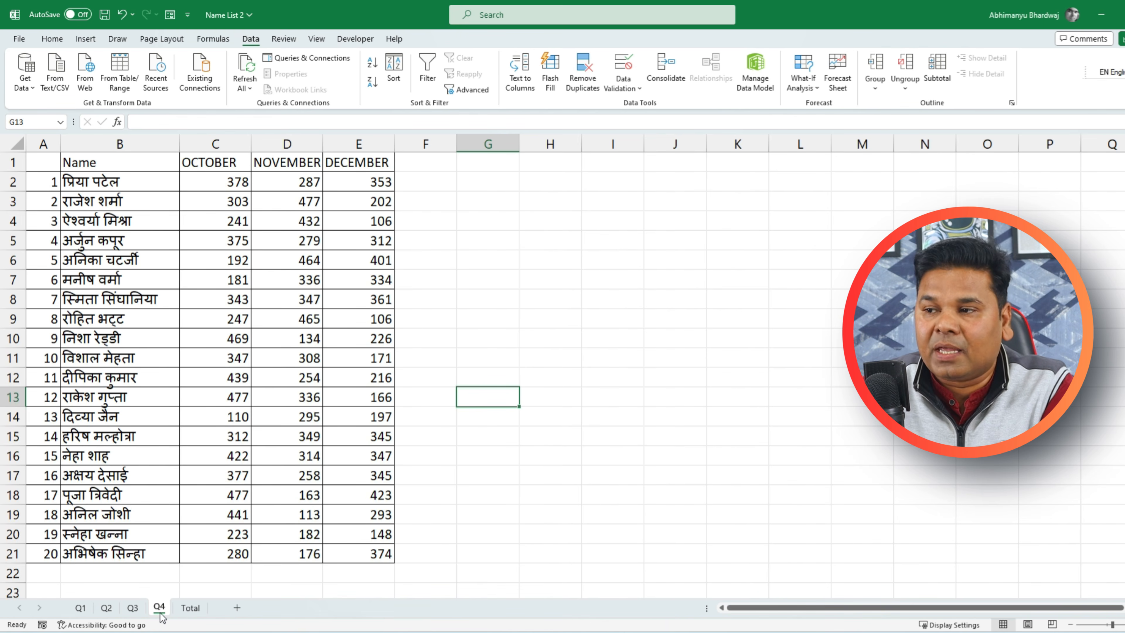
# - Start a Consolidate operation at cell A1 of the Total sheet, using the Sum function
pyautogui.click(196, 609)
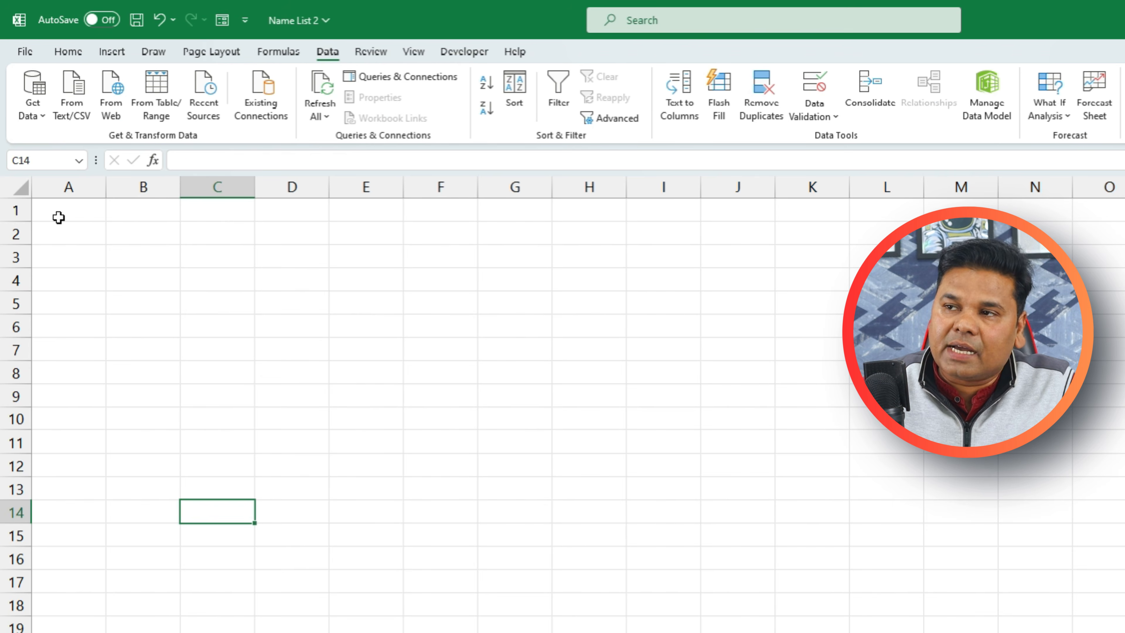
pyautogui.click(49, 159)
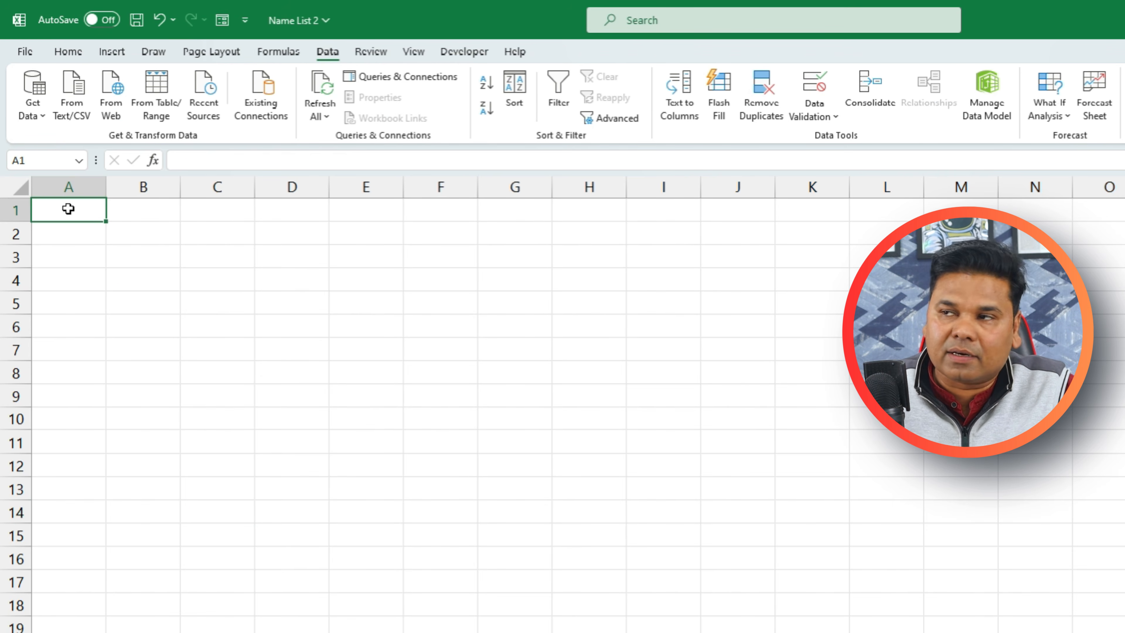
pyautogui.click(332, 50)
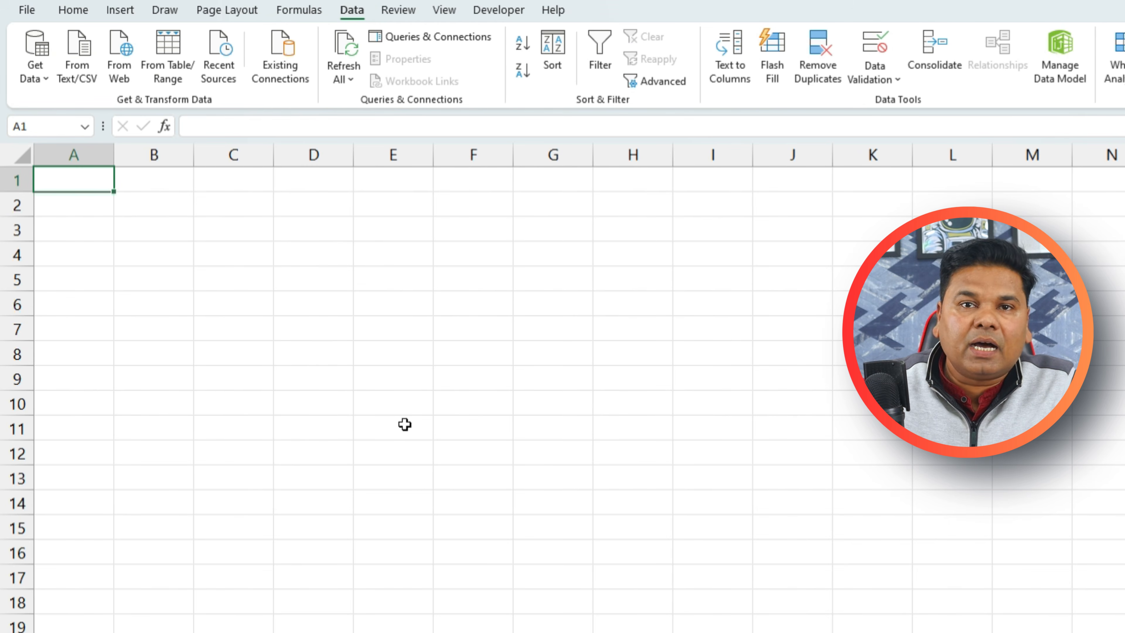
pyautogui.click(945, 53)
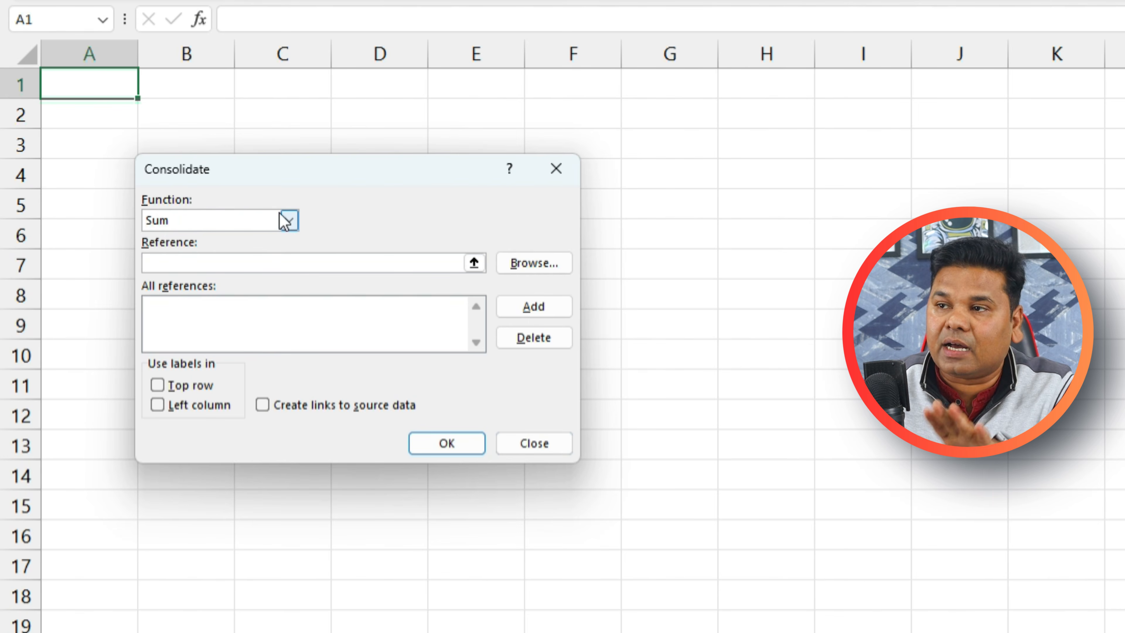
pyautogui.click(288, 220)
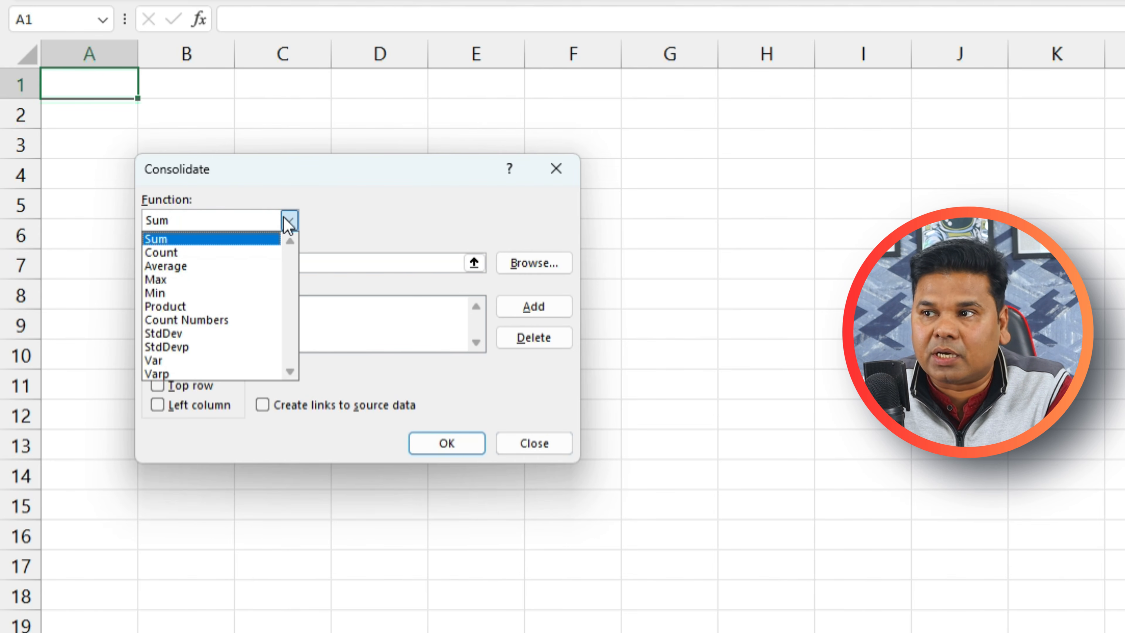
pyautogui.click(157, 241)
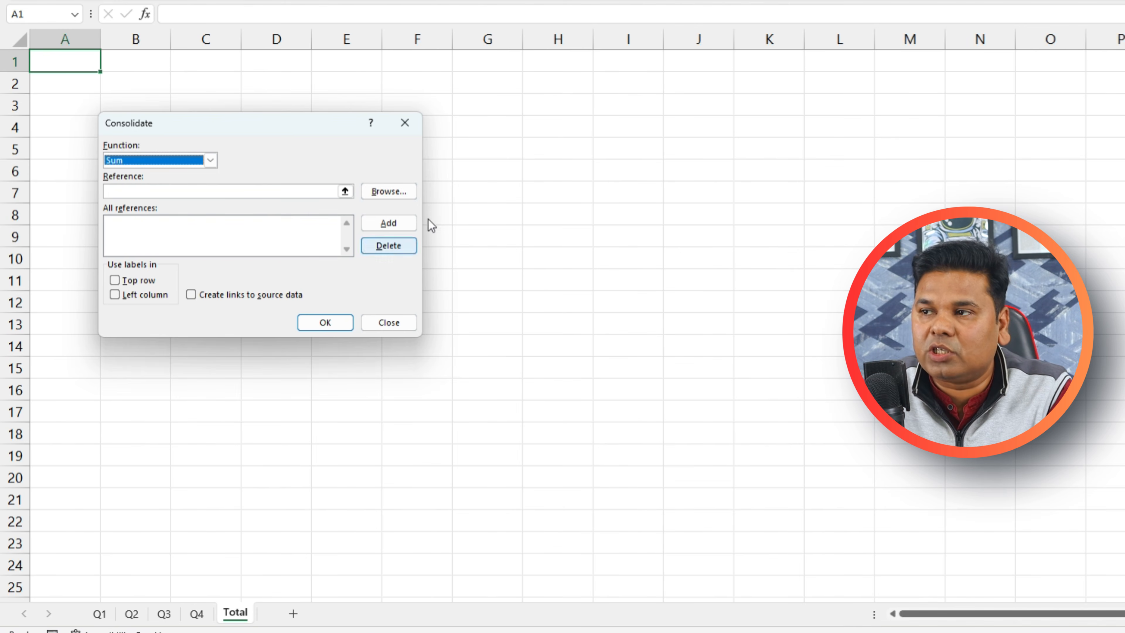
pyautogui.click(405, 193)
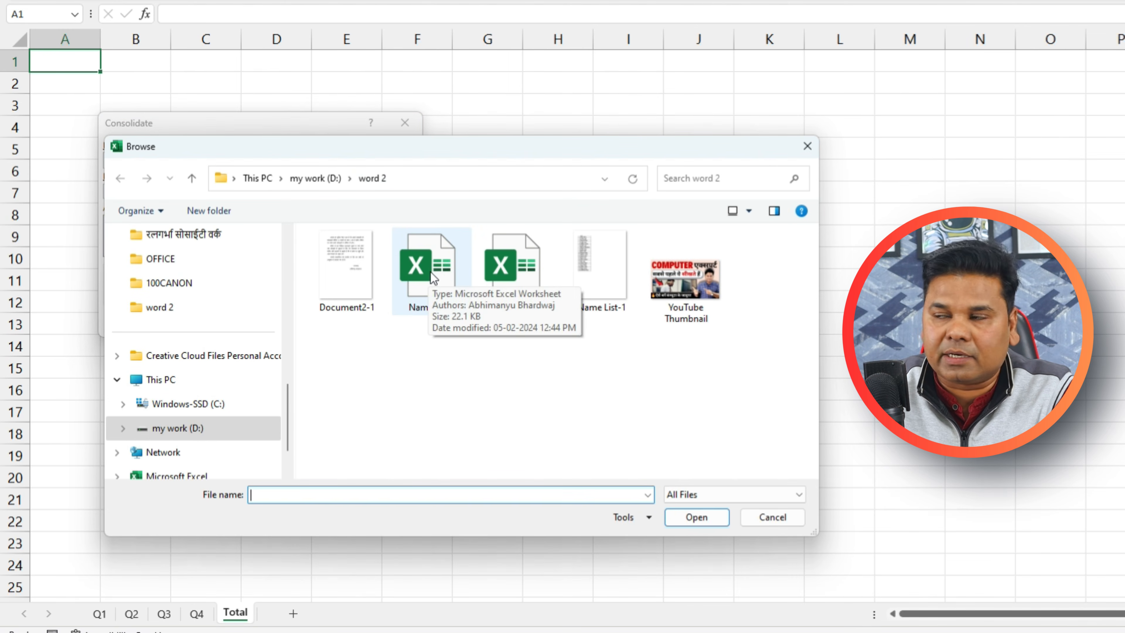
pyautogui.click(800, 148)
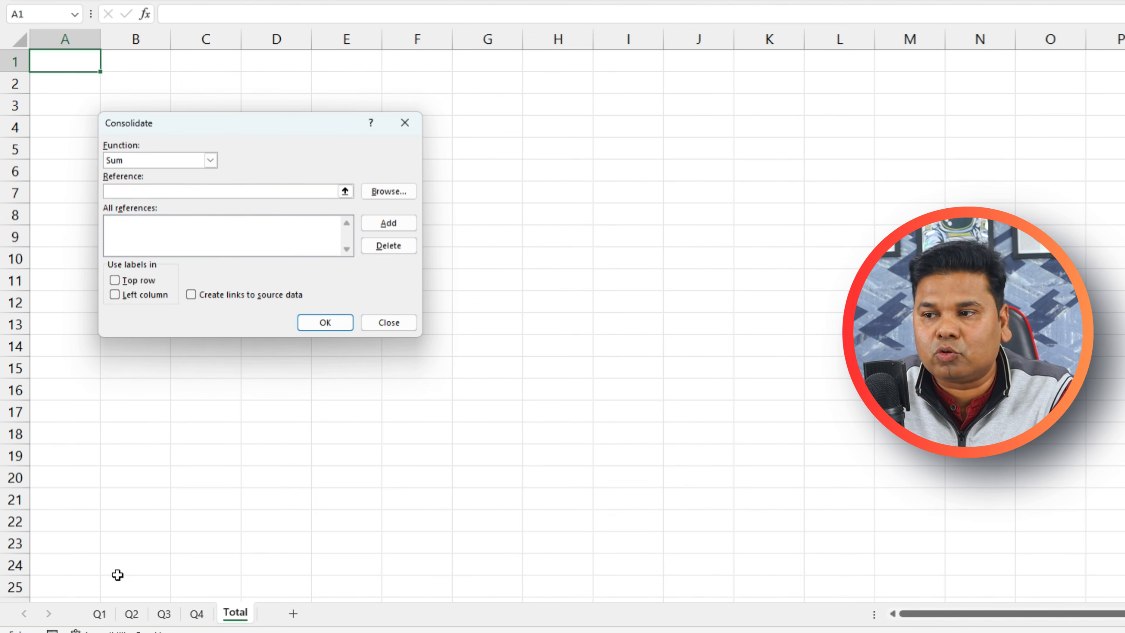
# - Add range B1:E21 of the Q1 sheet to the consolidation references
pyautogui.click(345, 191)
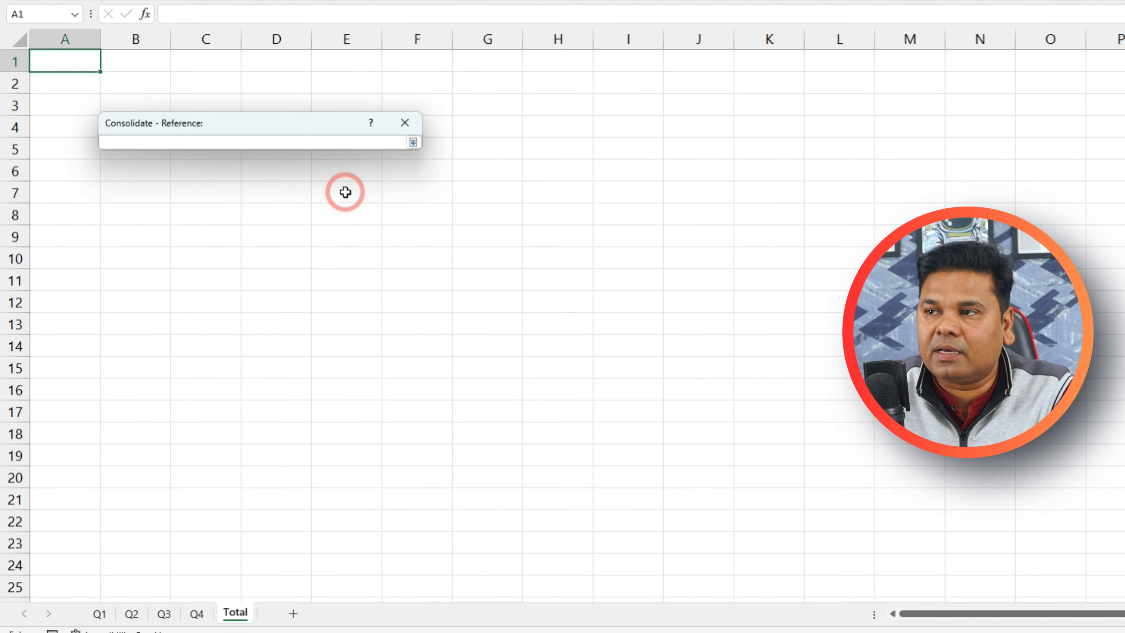
pyautogui.click(99, 615)
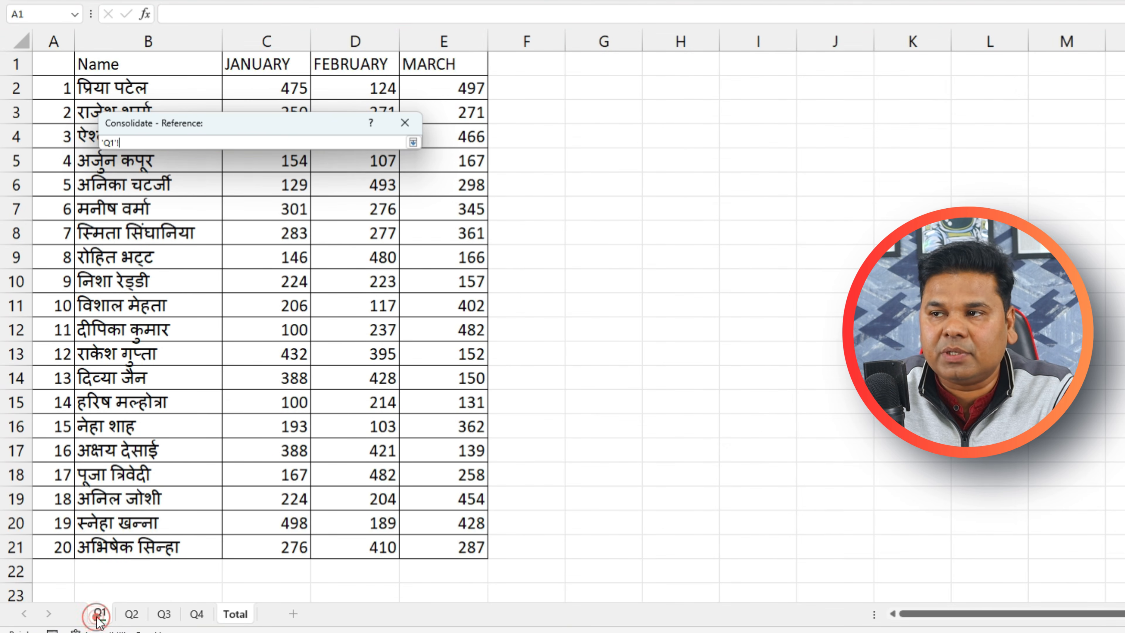
pyautogui.moveTo(86, 65); pyautogui.dragTo(442, 551)
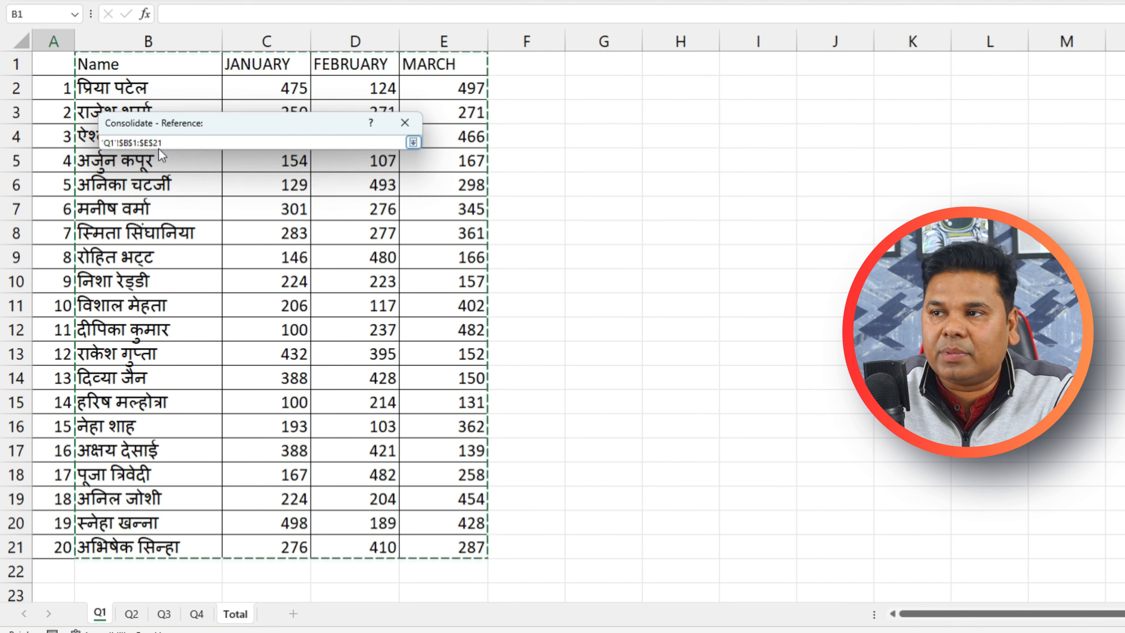
pyautogui.click(414, 142)
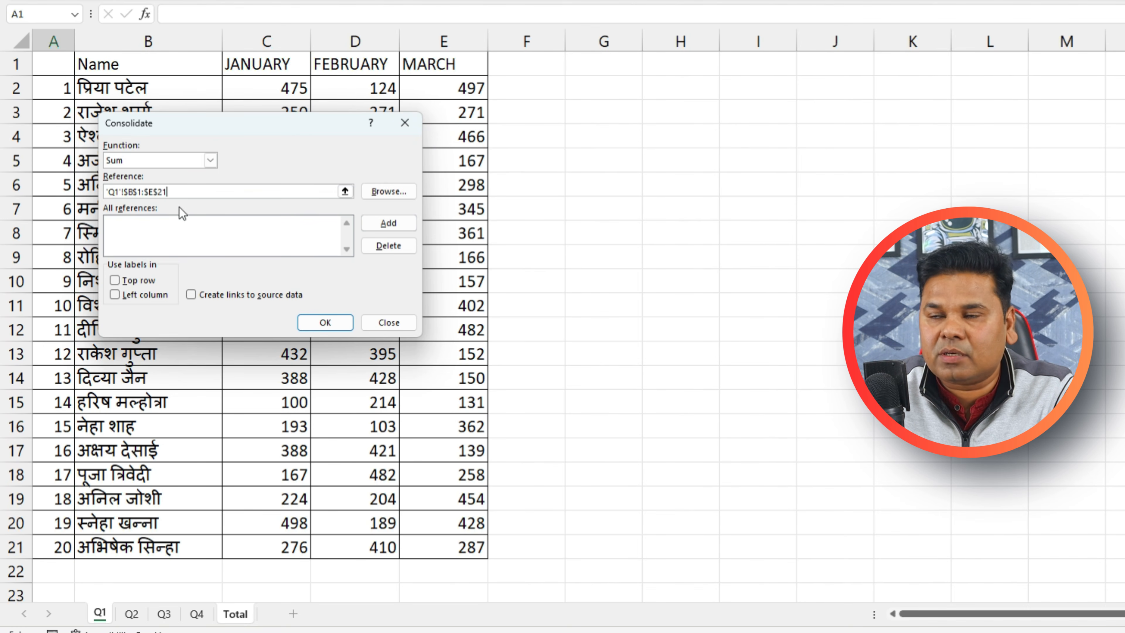
pyautogui.click(399, 224)
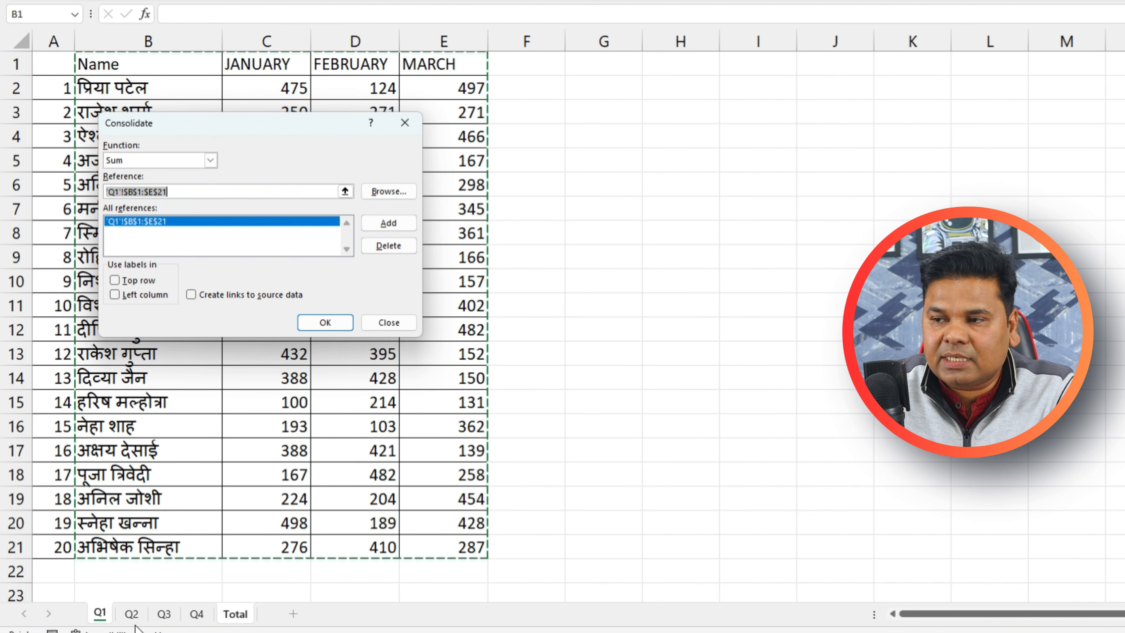
# - Add range B1:E21 of the Q2, Q3 and Q4 sheets to the consolidation references
pyautogui.click(133, 615)
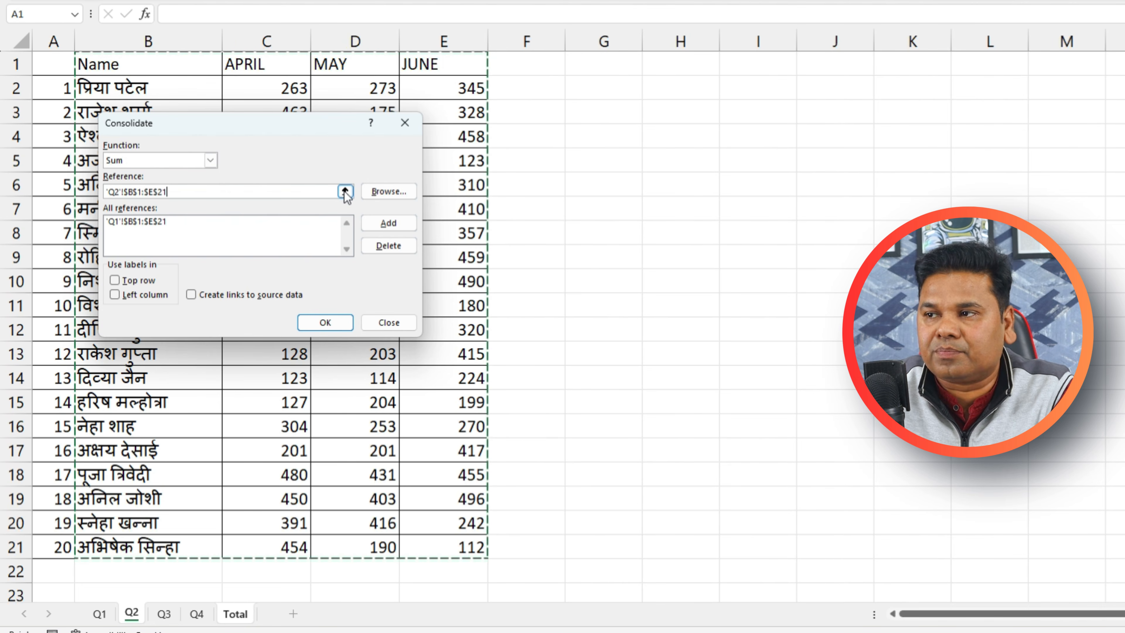
pyautogui.click(389, 224)
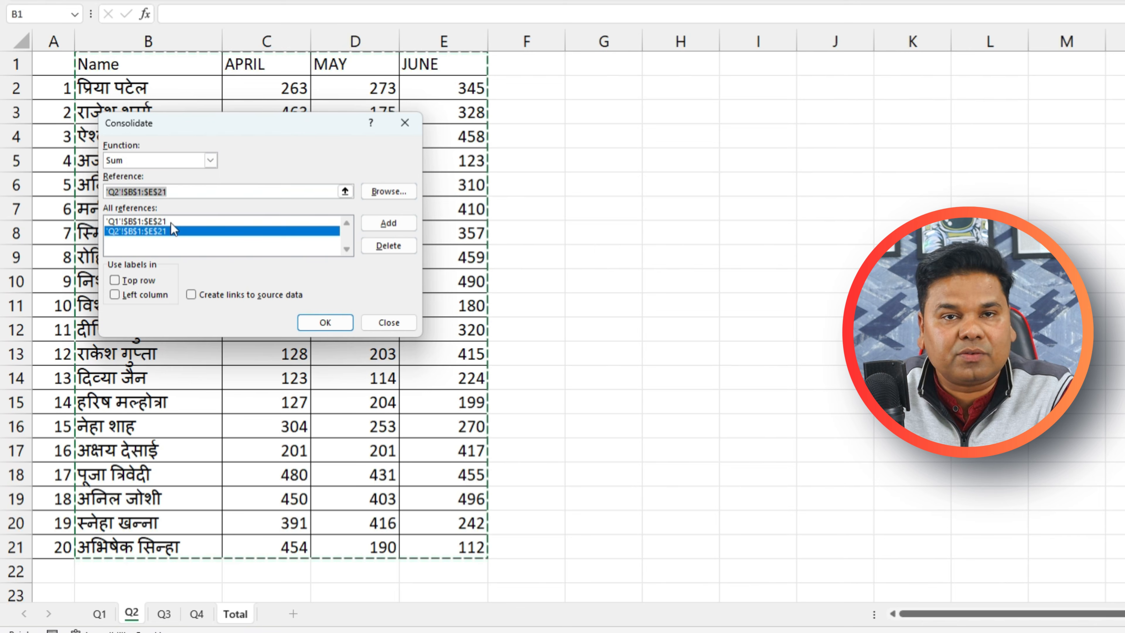
pyautogui.click(171, 612)
pyautogui.click(387, 223)
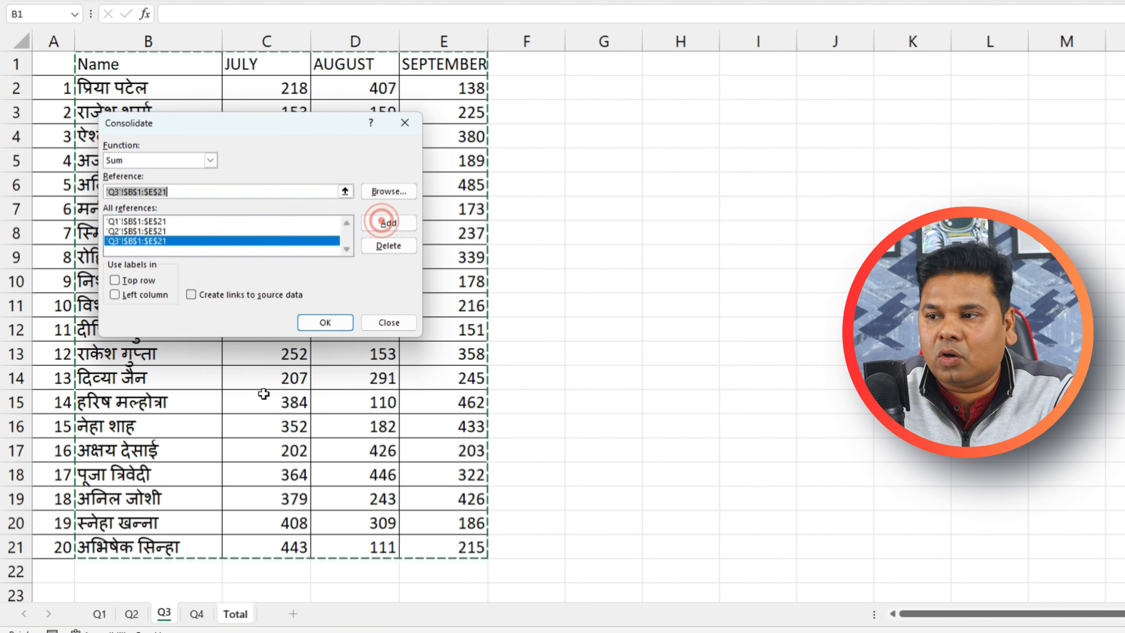
pyautogui.click(196, 613)
pyautogui.click(387, 223)
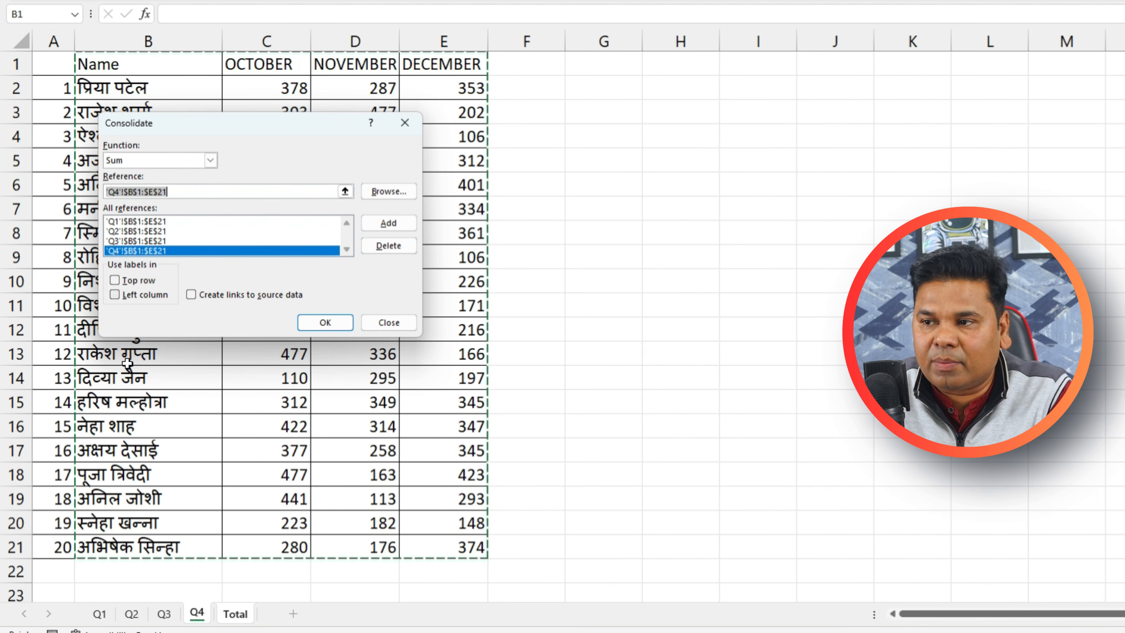
# - Run the consolidation with top row and left column labels and links to source data, and widen column B of the Total sheet
pyautogui.moveTo(248, 118); pyautogui.dragTo(395, 117)
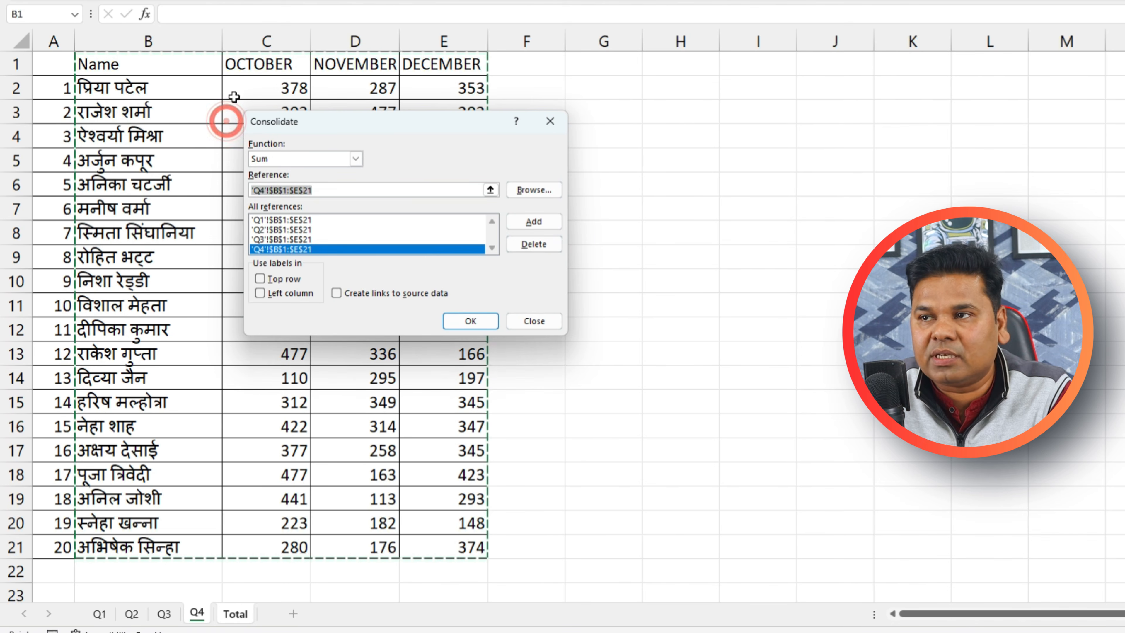
pyautogui.click(260, 279)
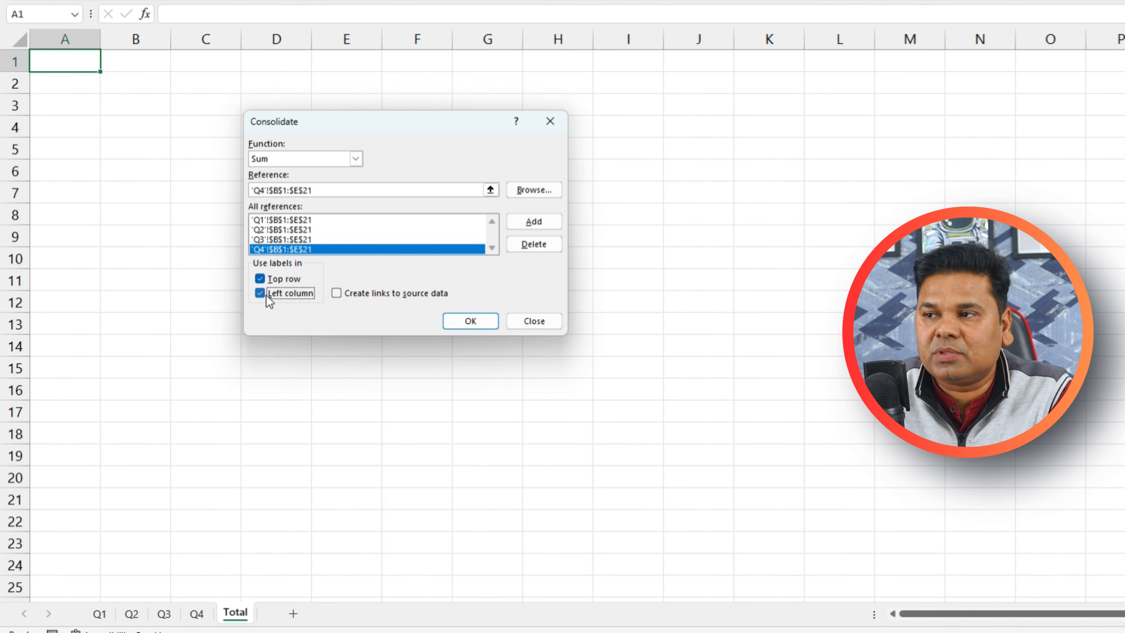
pyautogui.click(336, 293)
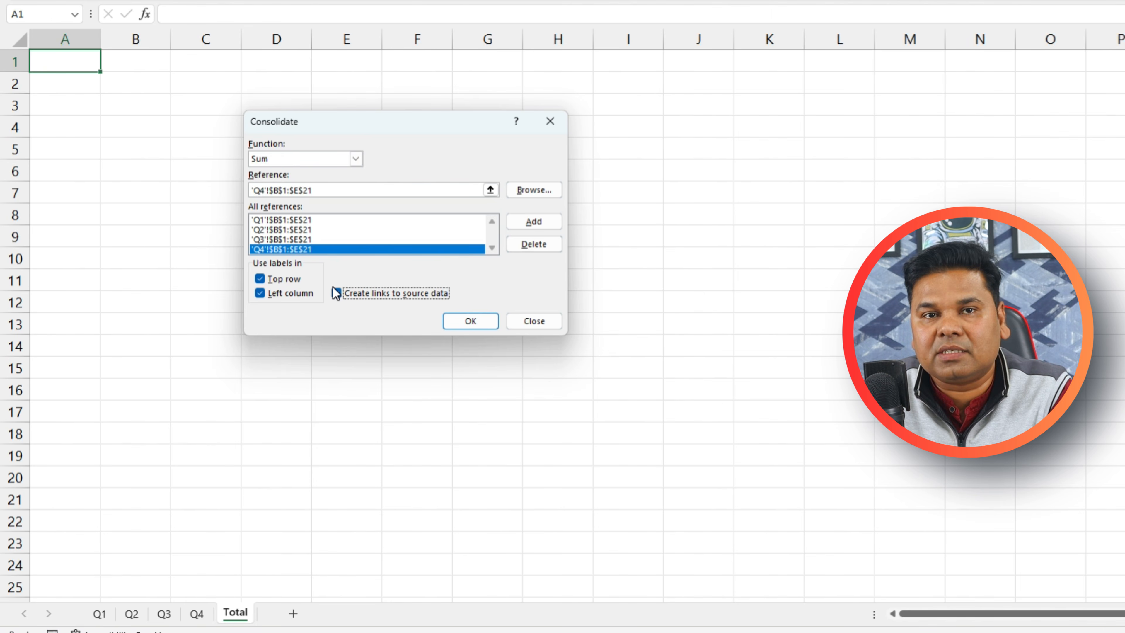
pyautogui.click(472, 315)
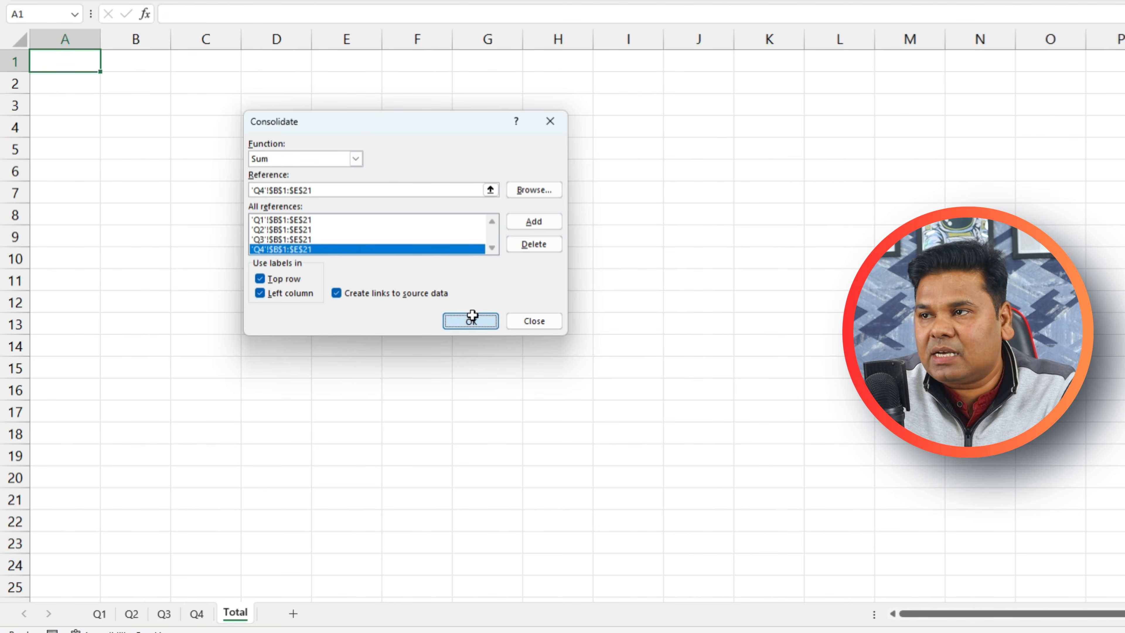
pyautogui.click(186, 105)
pyautogui.moveTo(145, 39); pyautogui.dragTo(189, 33)
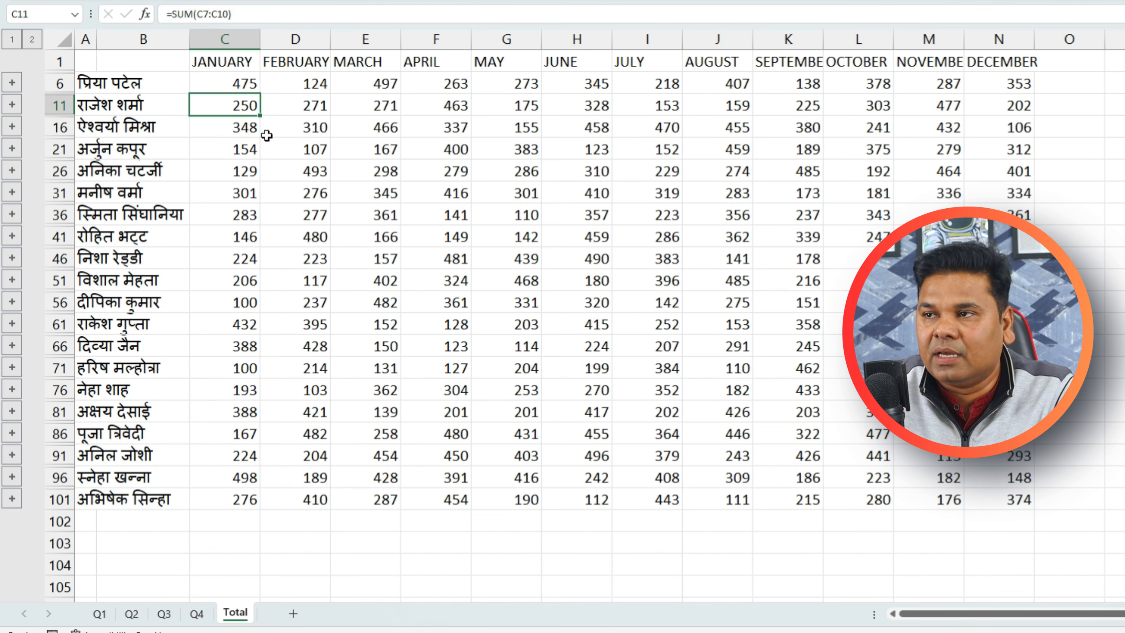
# - Compare the Q1 figures with the Total sheet and inspect the monthly formulas in the first person's row
pyautogui.click(99, 613)
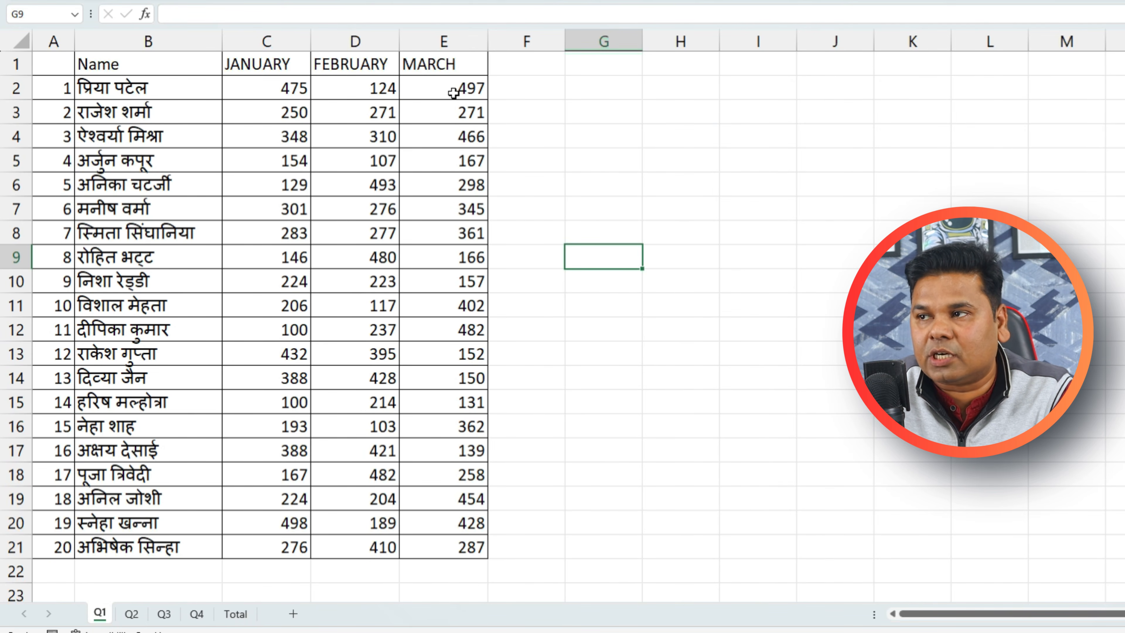
pyautogui.click(236, 613)
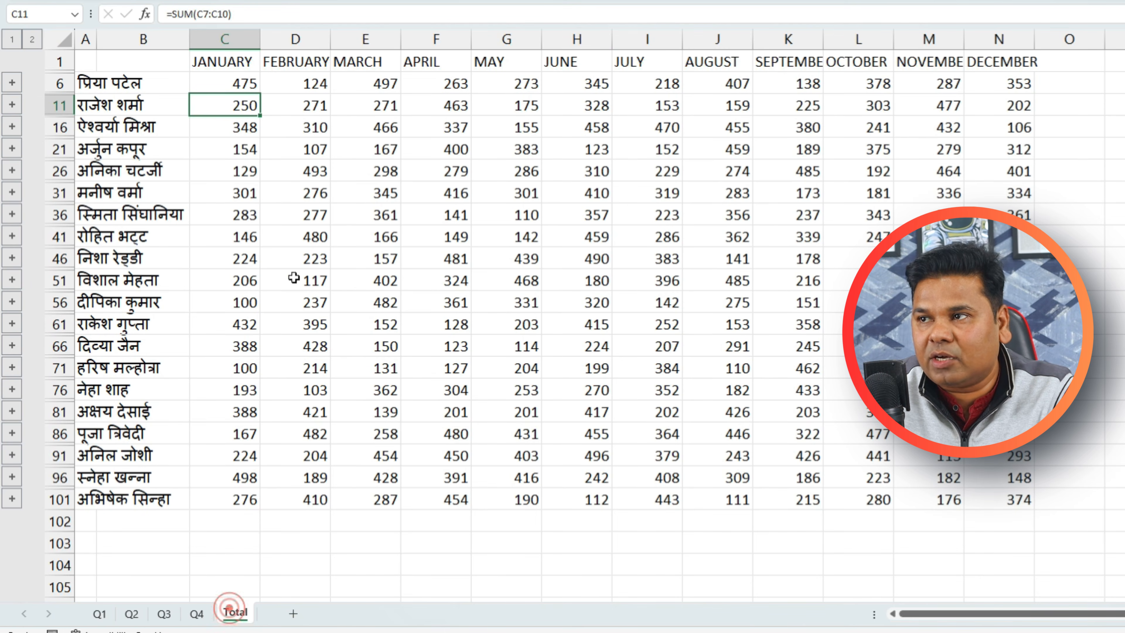
pyautogui.click(373, 86)
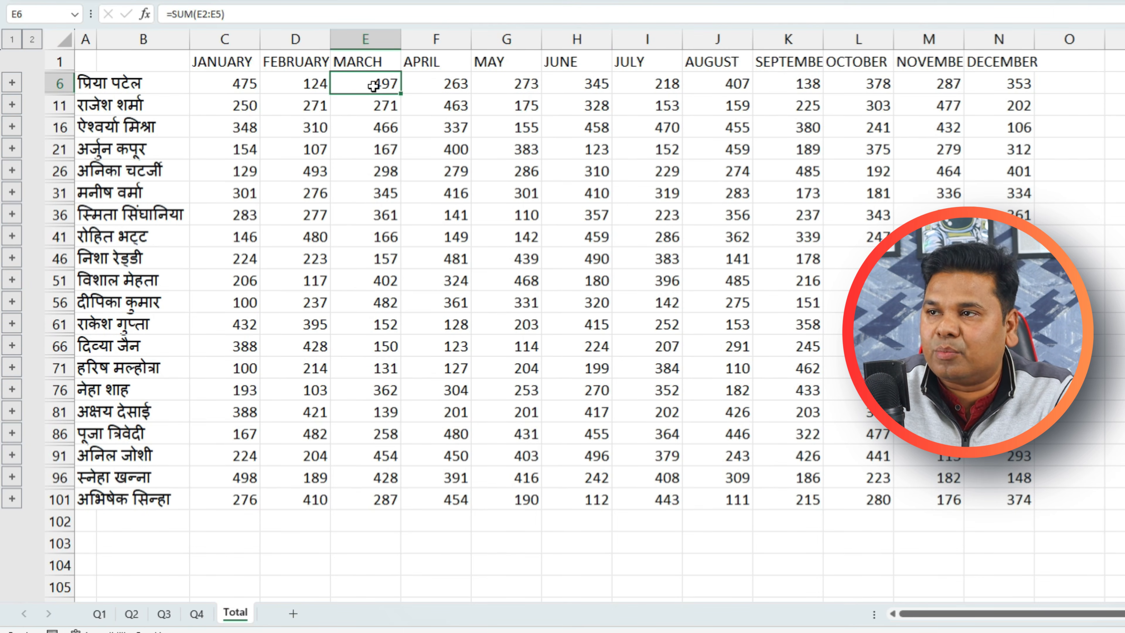
pyautogui.click(510, 86)
pyautogui.click(643, 95)
pyautogui.click(1005, 82)
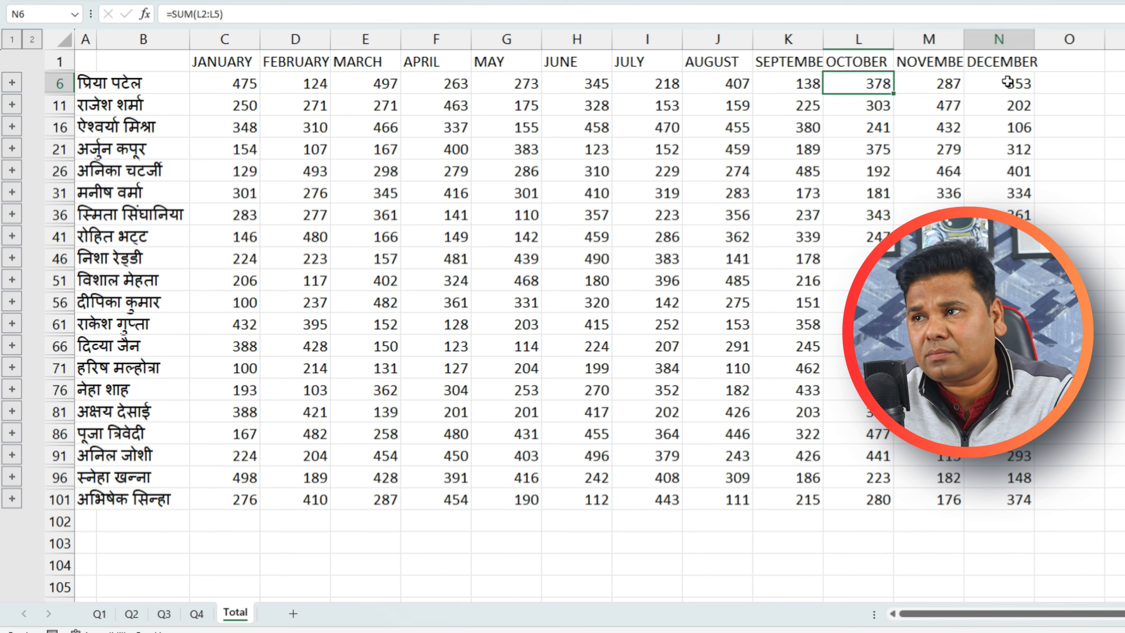
pyautogui.click(234, 86)
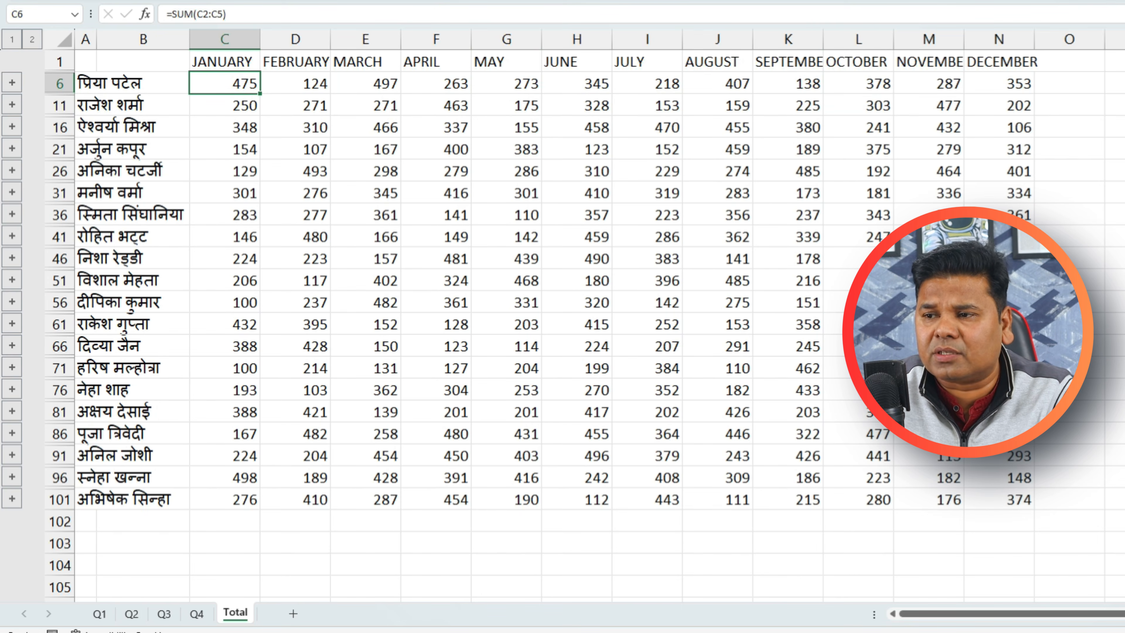
# - Change the first person's January value in cell C2 of the Q1 sheet to 100
pyautogui.click(100, 614)
pyautogui.doubleClick(304, 92)
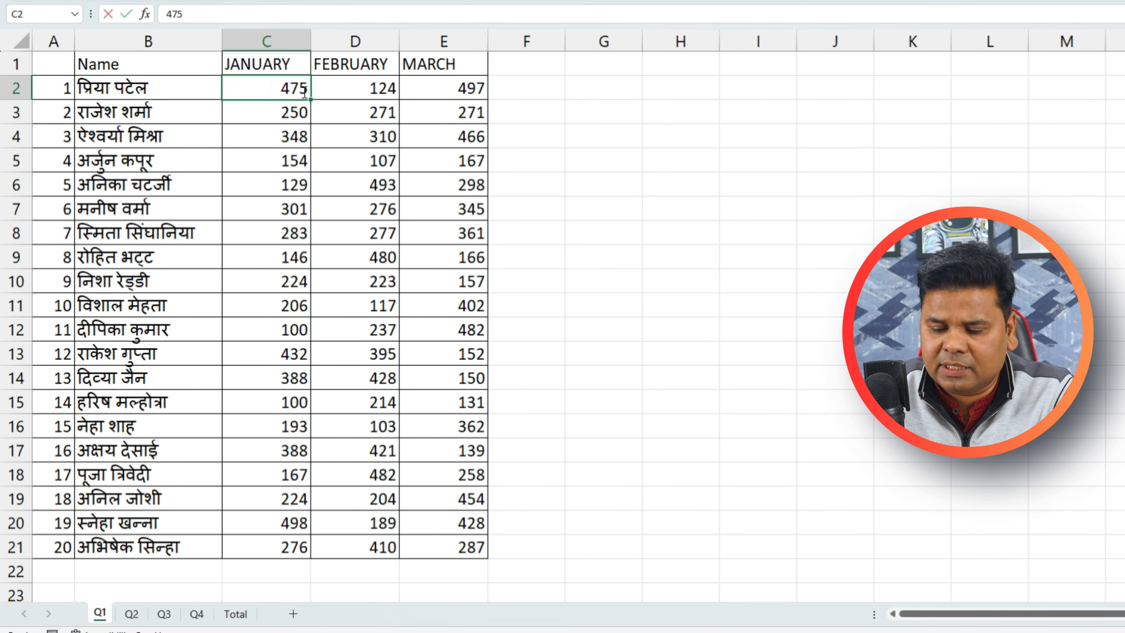
pyautogui.press('Return')
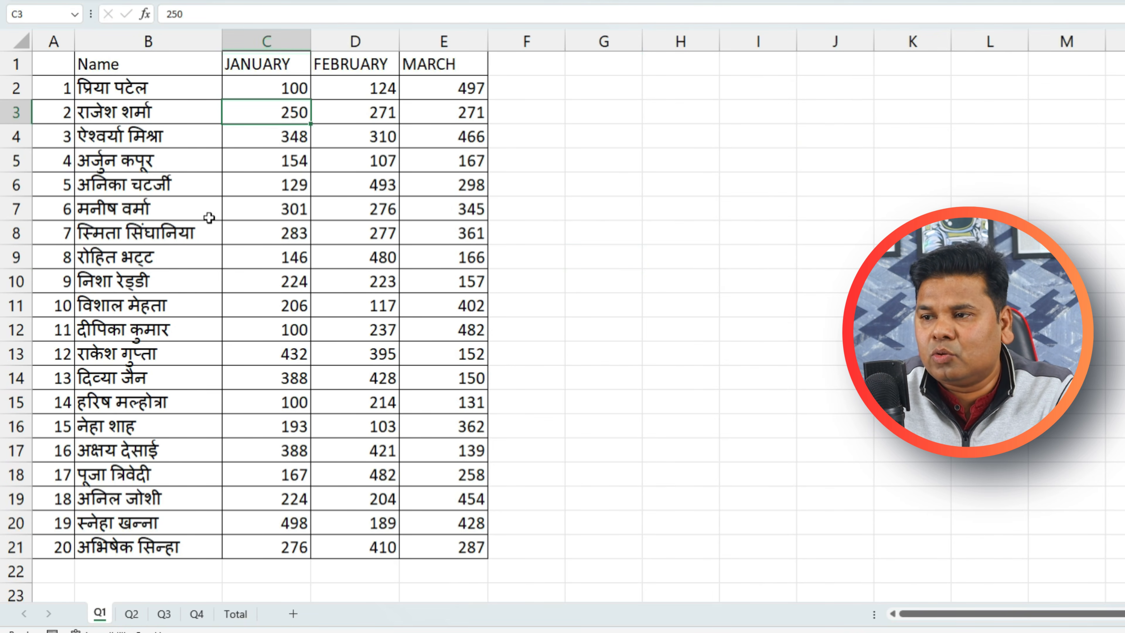
# - Check the first person's linked January figure on the Total sheet and look over the remaining consolidated rows
pyautogui.click(236, 613)
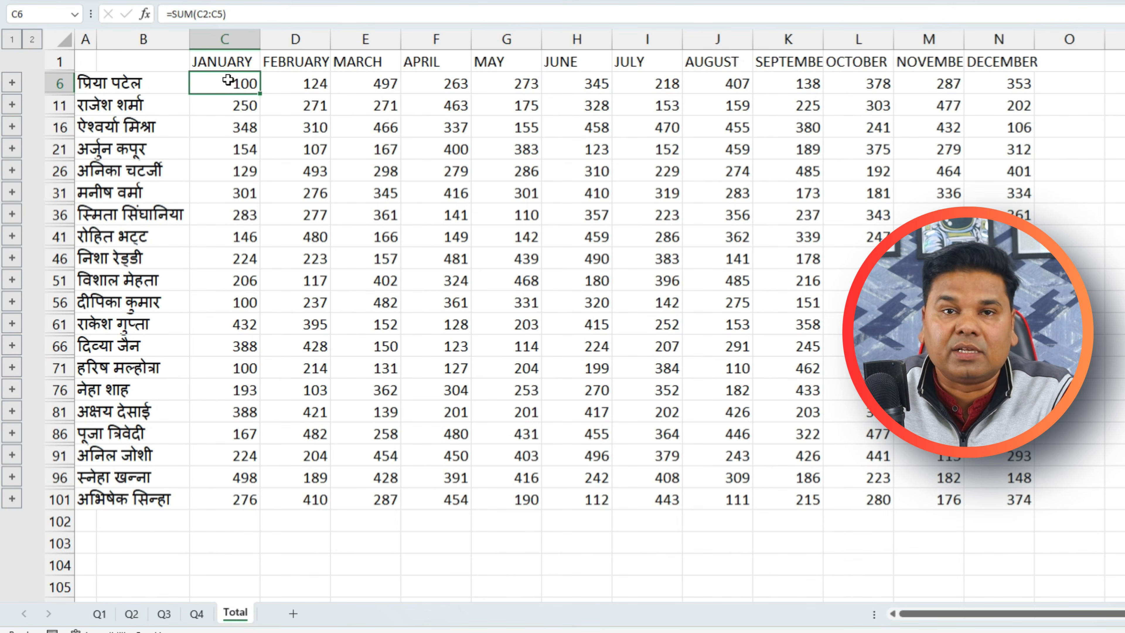
pyautogui.click(428, 361)
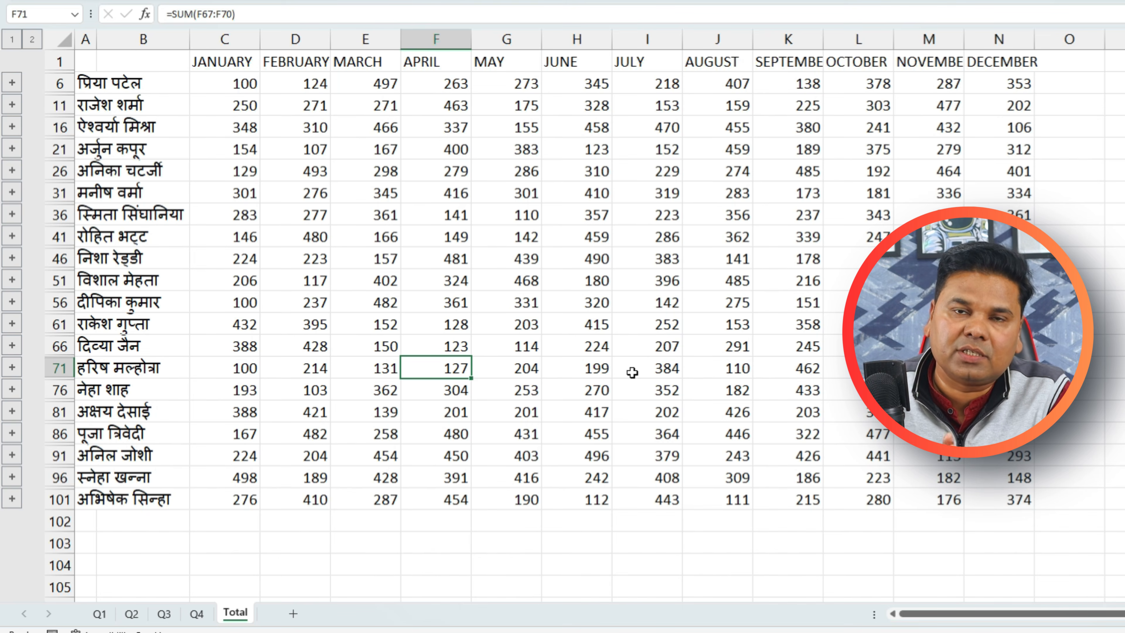
pyautogui.scroll(-2, 632, 372)
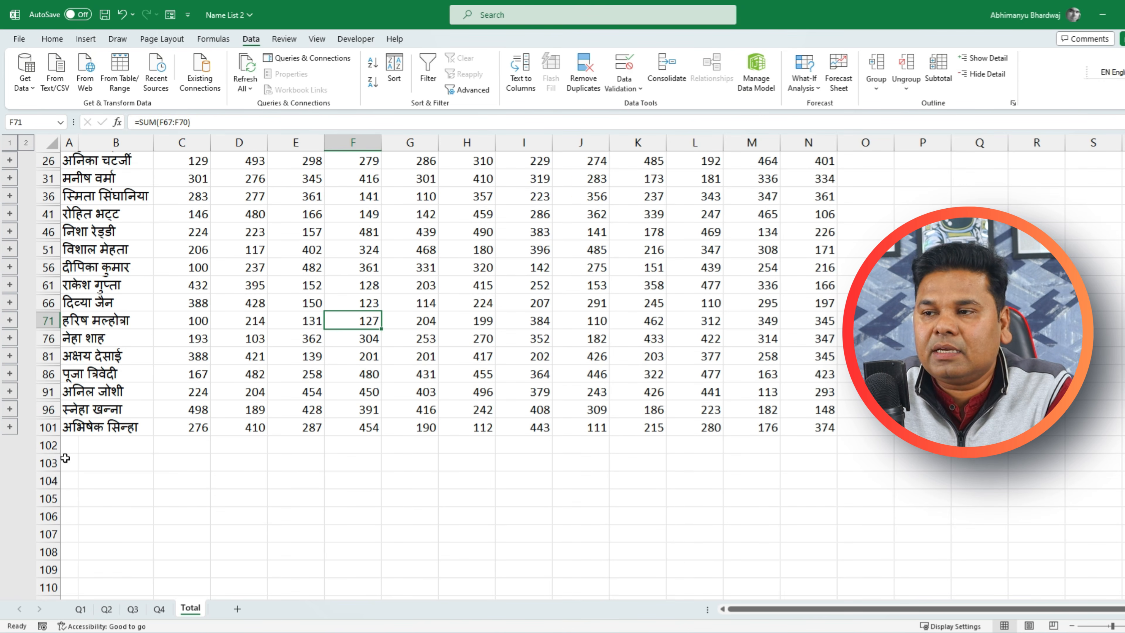
# - Select cell A103 below the consolidated table on the Total sheet, and review the January, February and March figures on Q1
pyautogui.click(80, 465)
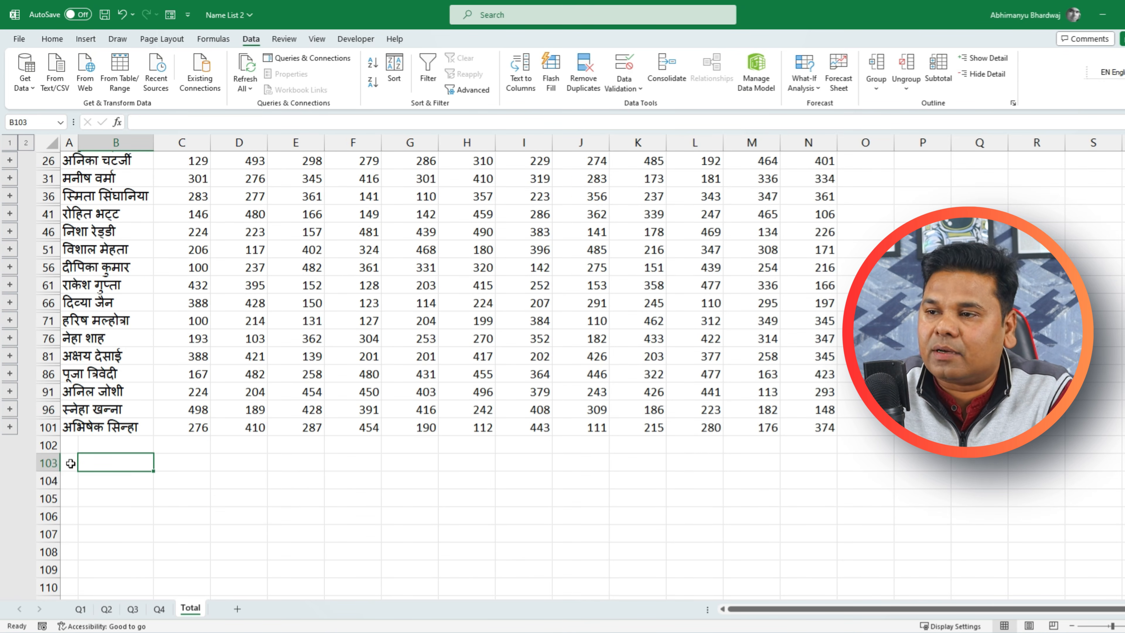
pyautogui.click(71, 463)
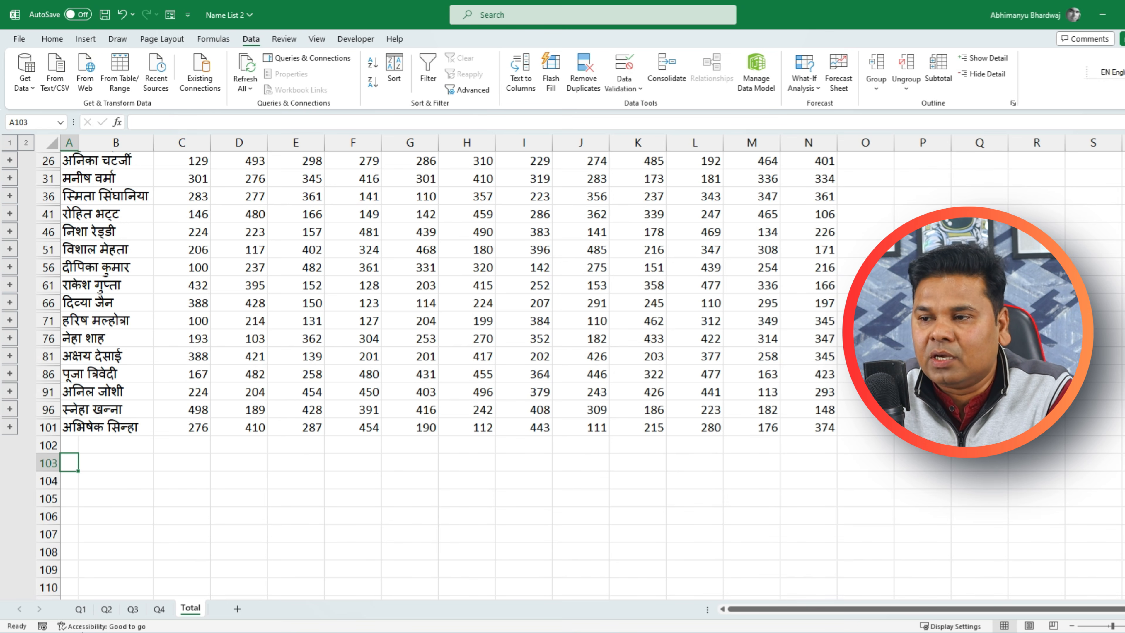
pyautogui.click(81, 609)
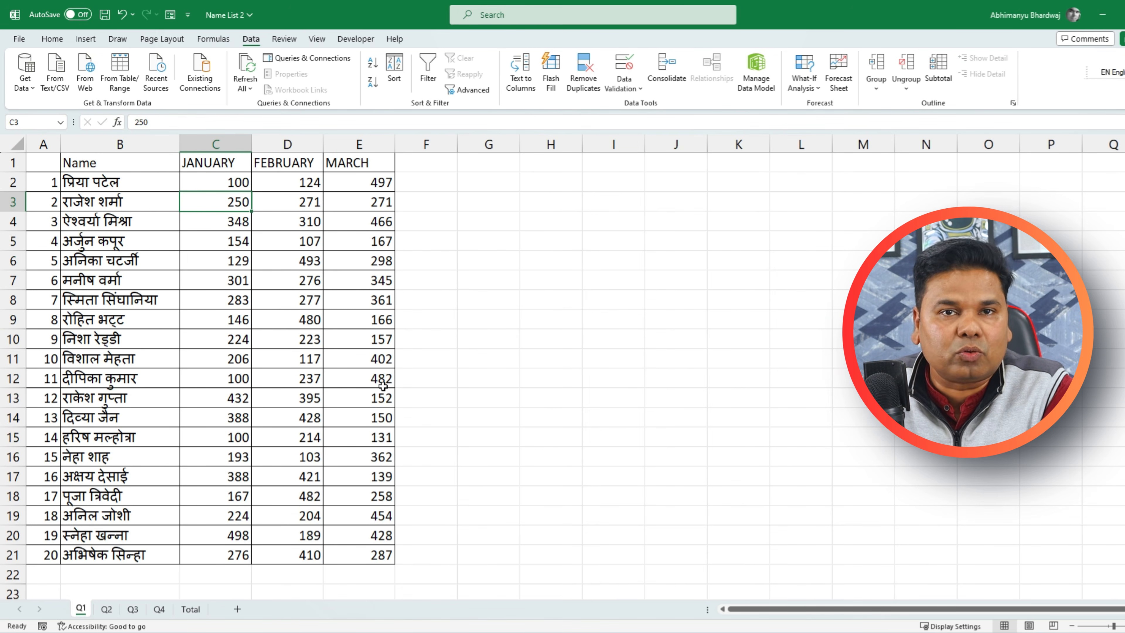
pyautogui.moveTo(224, 180); pyautogui.dragTo(225, 282)
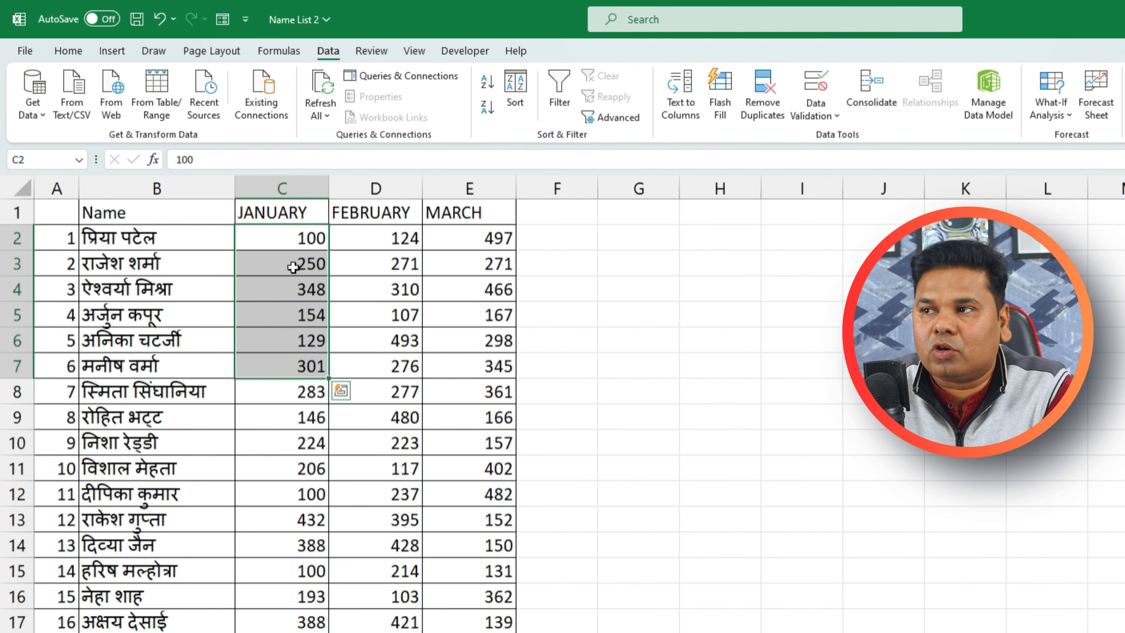
pyautogui.moveTo(390, 239); pyautogui.dragTo(377, 357)
pyautogui.moveTo(469, 239); pyautogui.dragTo(463, 354)
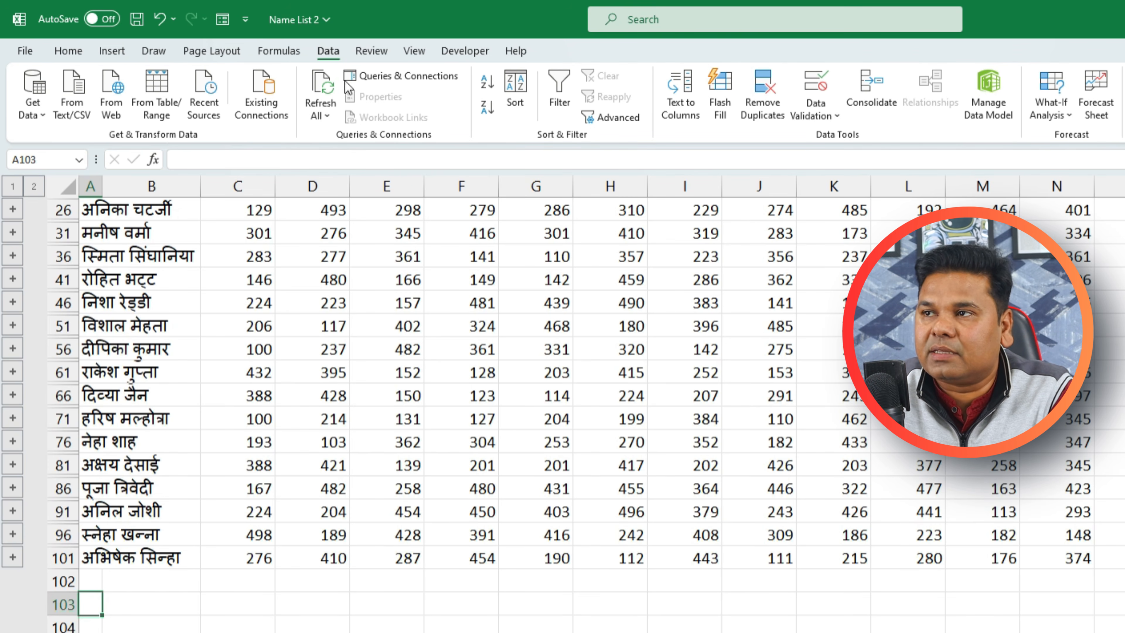
# - Consolidate the Q1–Q4 ranges at A103 of the Total sheet using Sum, left column labels only and source links, and fit column B
pyautogui.click(869, 91)
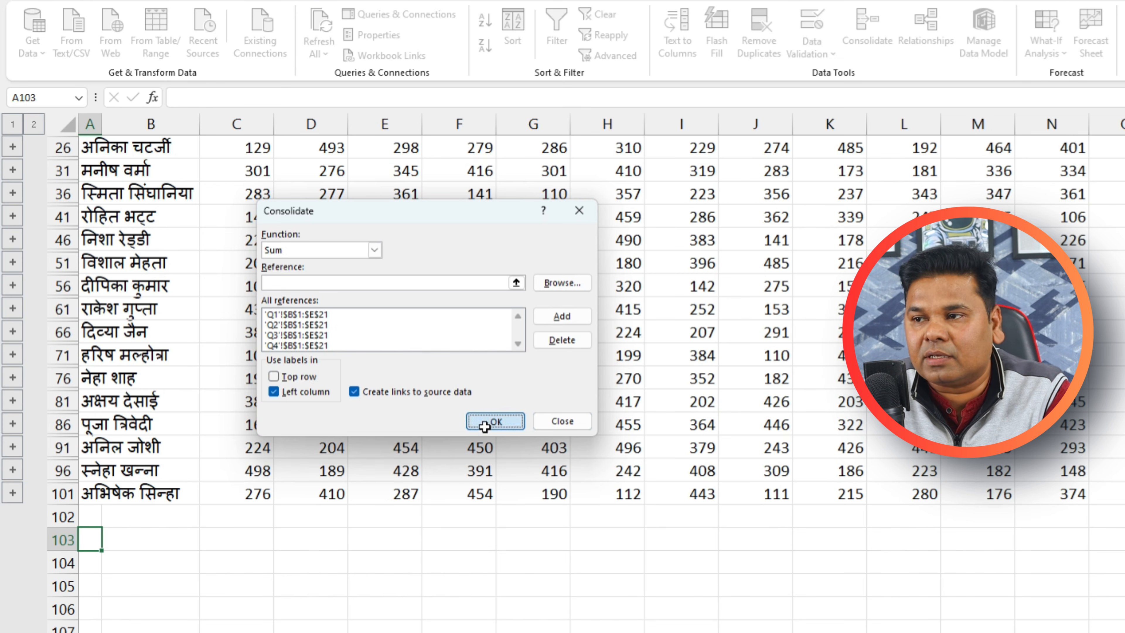
pyautogui.click(494, 420)
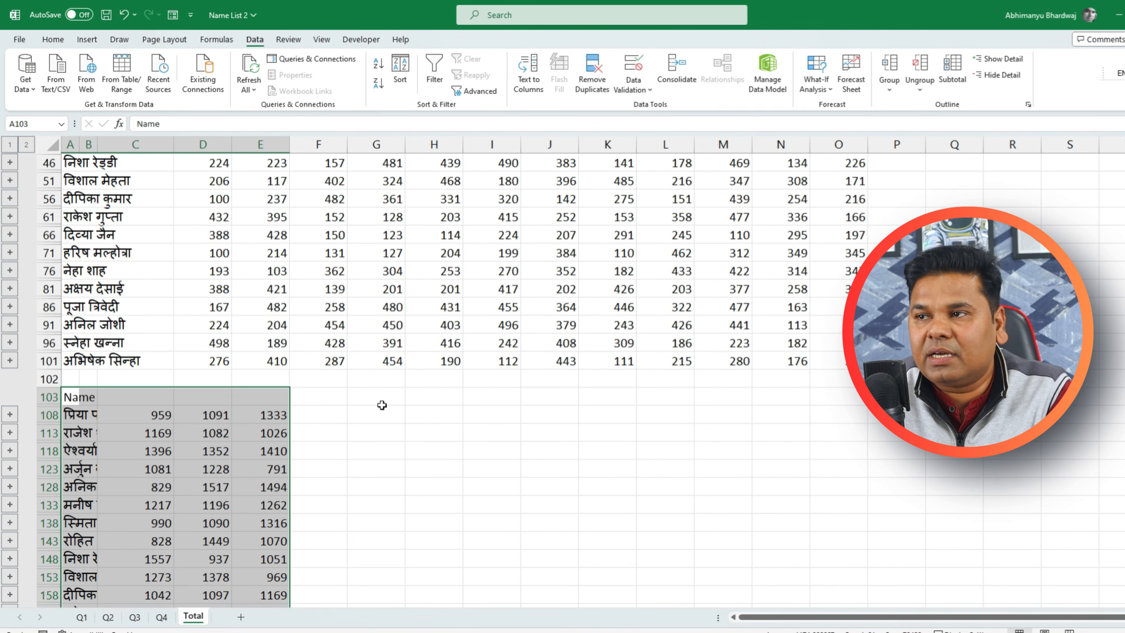
pyautogui.scroll(-3, 369, 384)
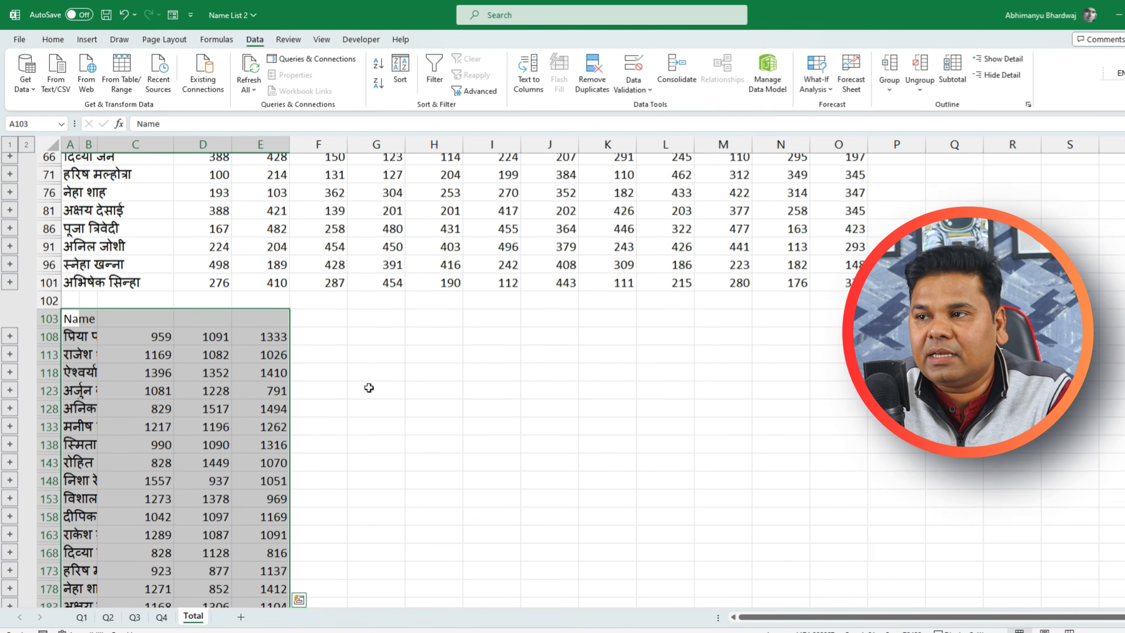
pyautogui.scroll(6, 334, 326)
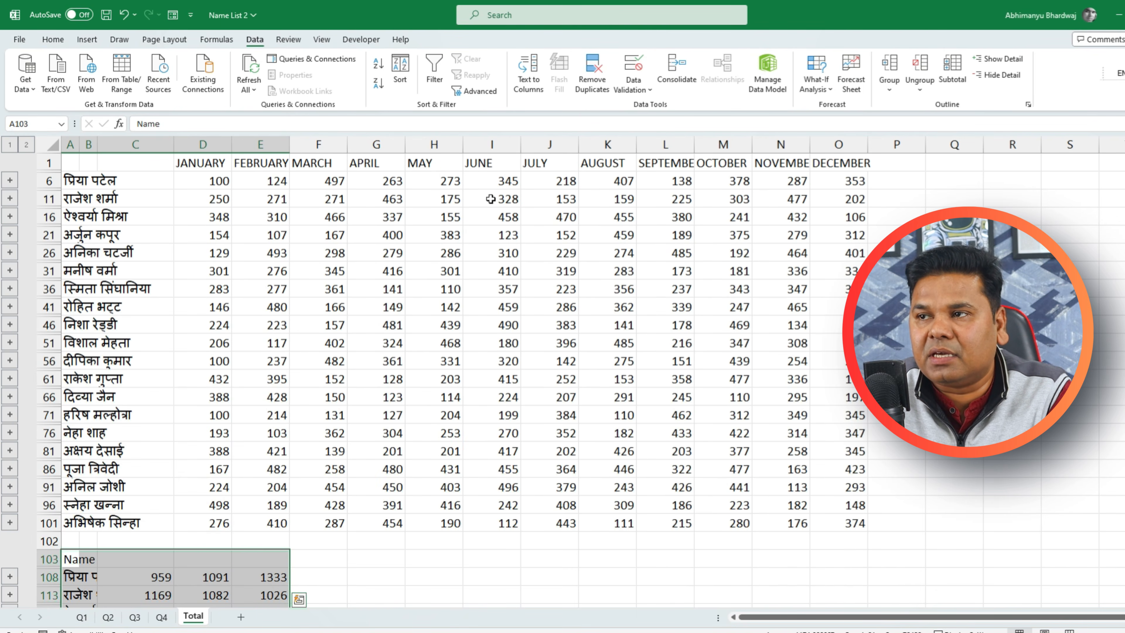
pyautogui.scroll(-6, 509, 381)
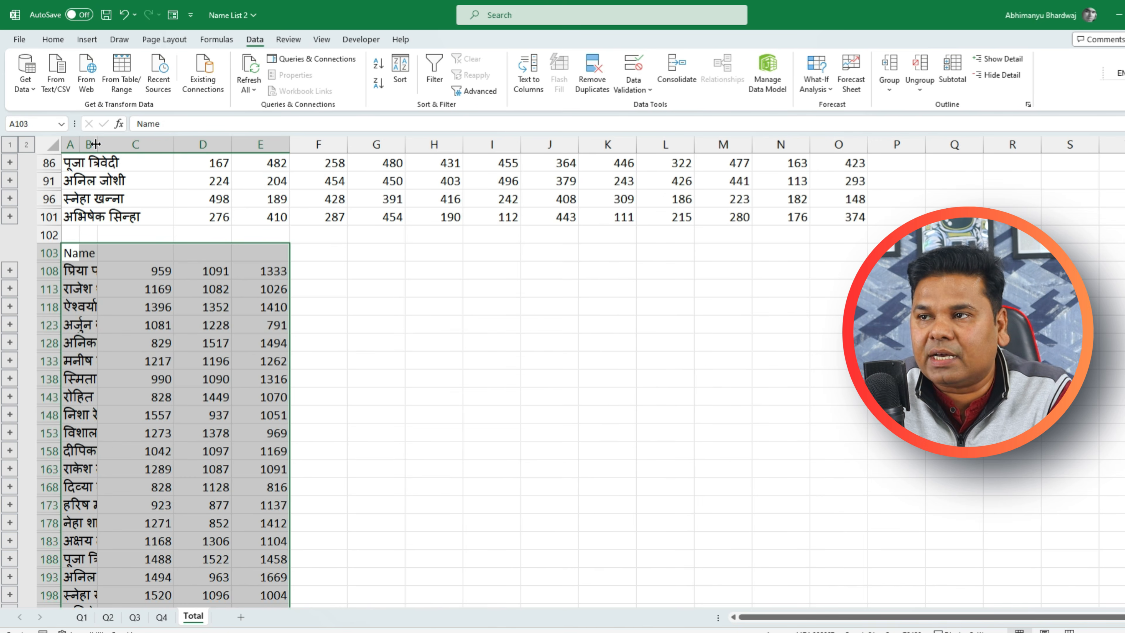
pyautogui.doubleClick(95, 144)
# - Inspect the sum formulas in cells C108 to E108 of the new consolidation and look over its remaining rows
pyautogui.click(194, 271)
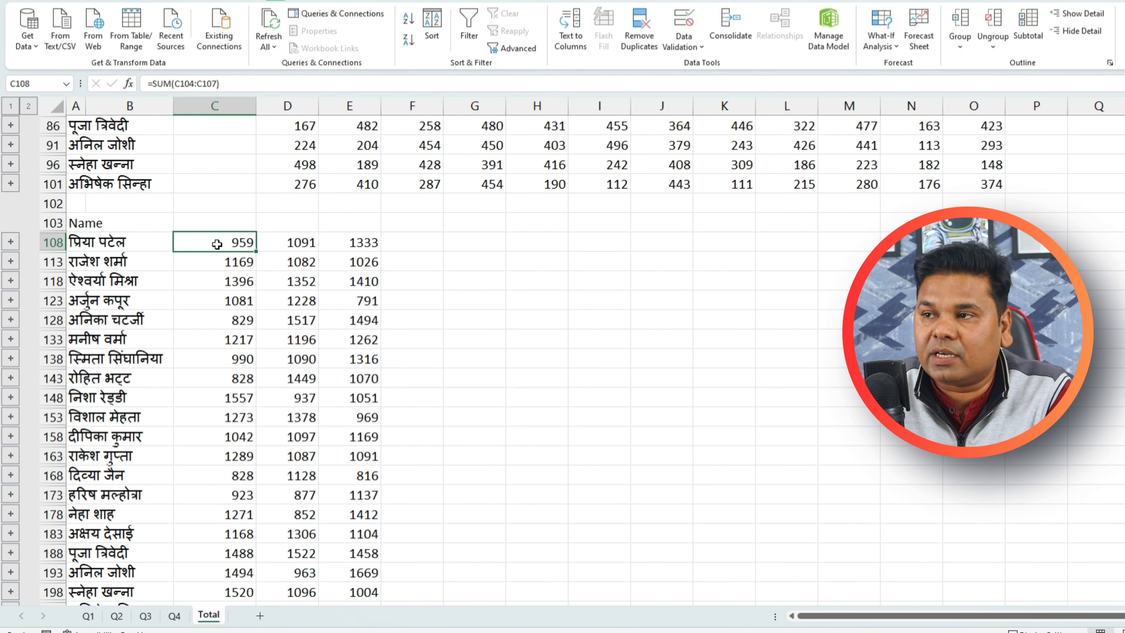
pyautogui.click(290, 249)
pyautogui.doubleClick(364, 241)
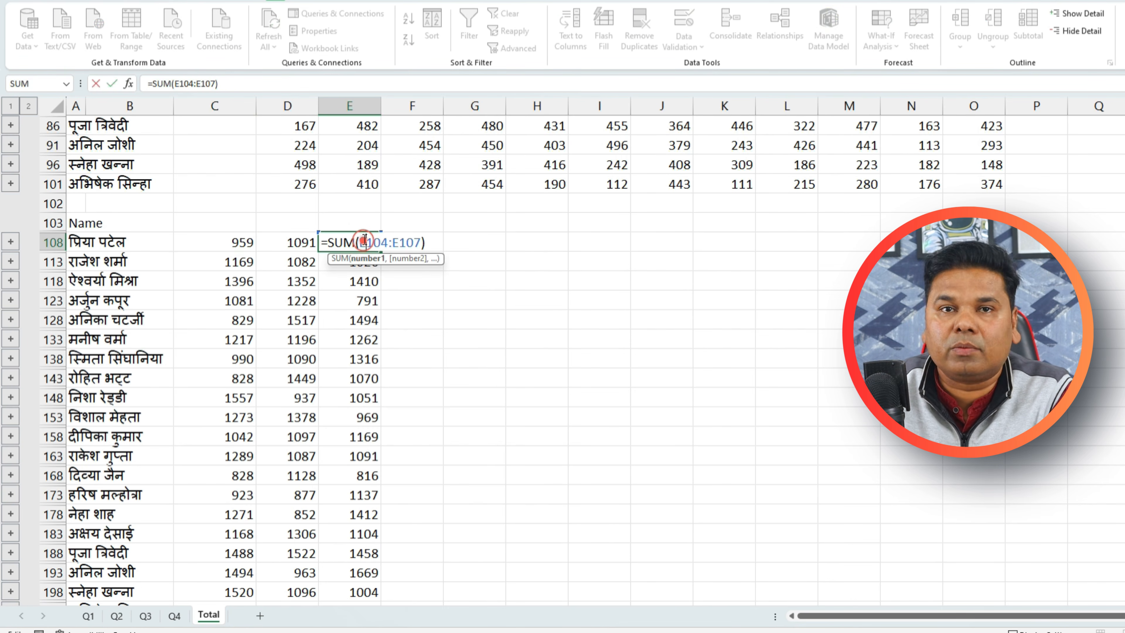
pyautogui.scroll(-3, 381, 275)
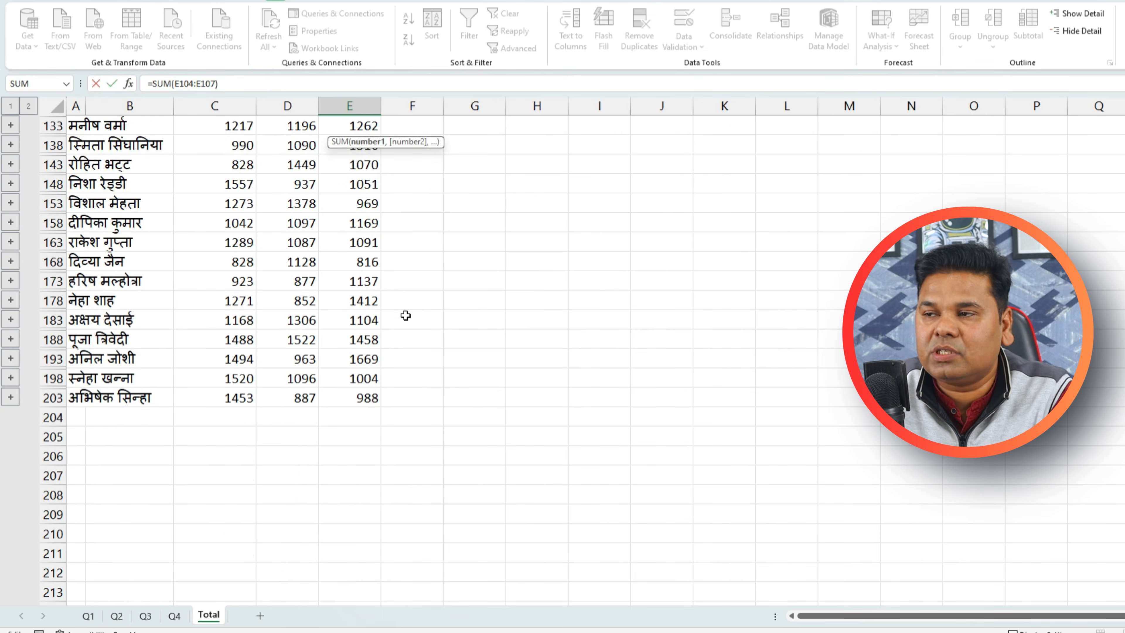
pyautogui.scroll(4, 464, 377)
pyautogui.click(492, 398)
pyautogui.click(226, 272)
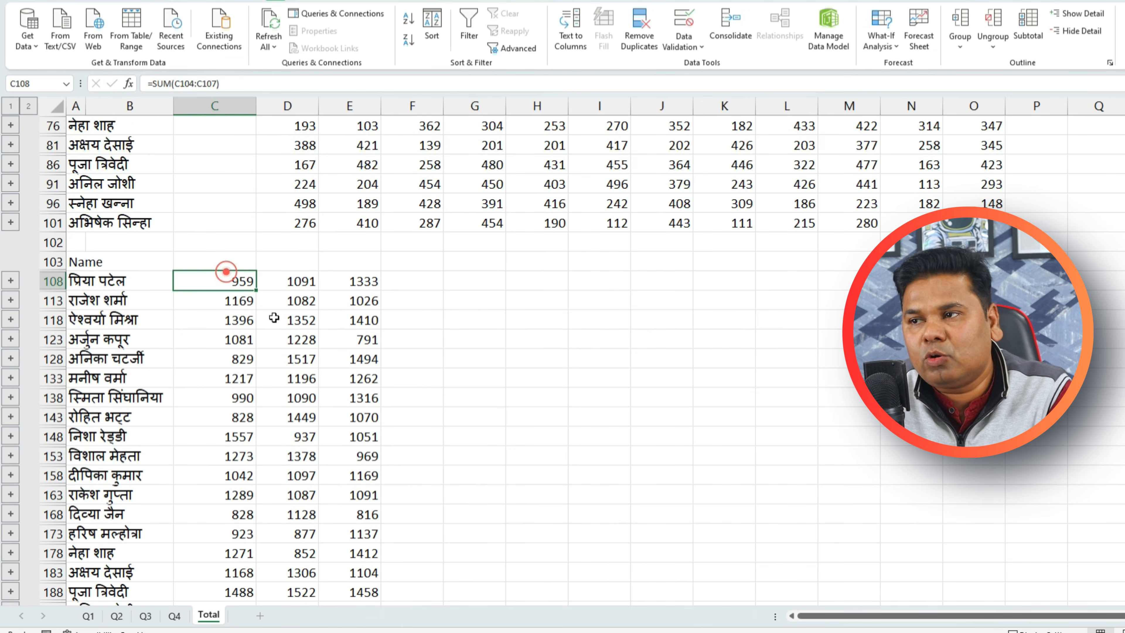
# - Go through the Q1, Q2, Q3 and Q4 sheets and compare them with the summed row 108 on the Total sheet
pyautogui.click(88, 616)
pyautogui.click(116, 616)
pyautogui.click(145, 616)
pyautogui.click(174, 616)
pyautogui.click(202, 616)
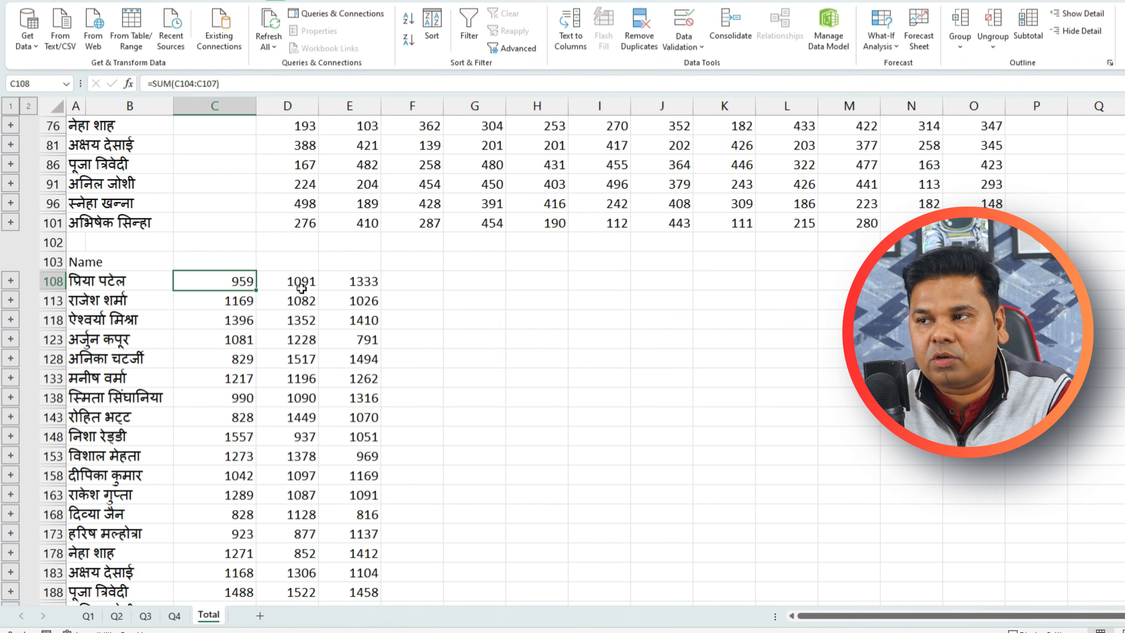
pyautogui.click(297, 280)
pyautogui.click(363, 282)
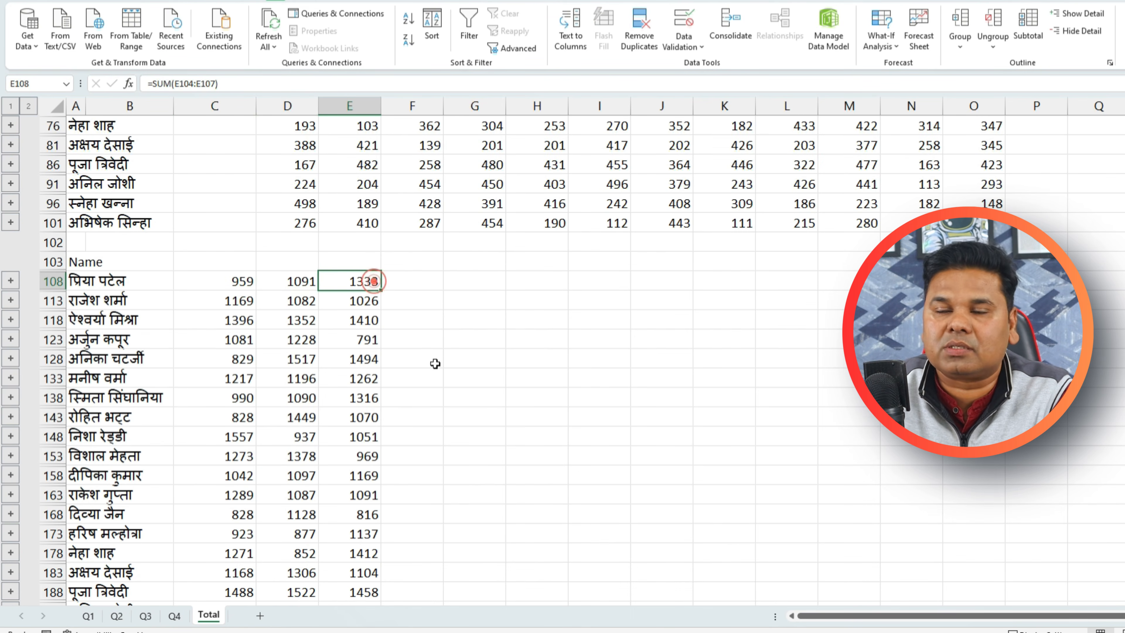
pyautogui.scroll(5, 436, 364)
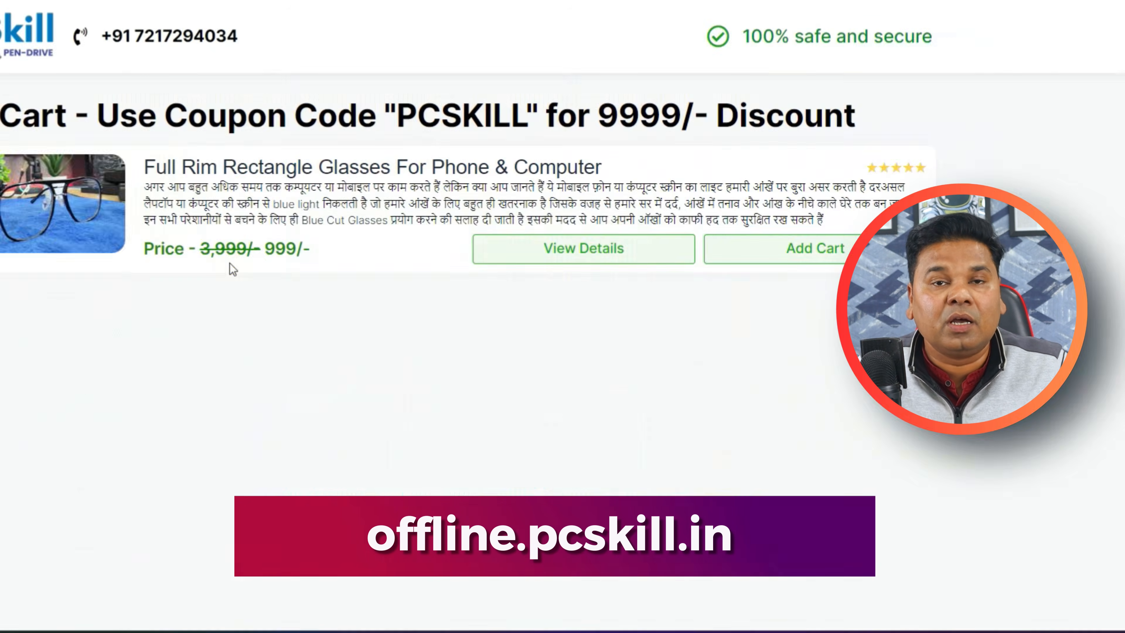
# - Switch to the PC Skill store cart in the browser and apply the coupon code pcskill
pyautogui.scroll(-1, 361, 332)
pyautogui.scroll(-2, 360, 332)
pyautogui.click(312, 369)
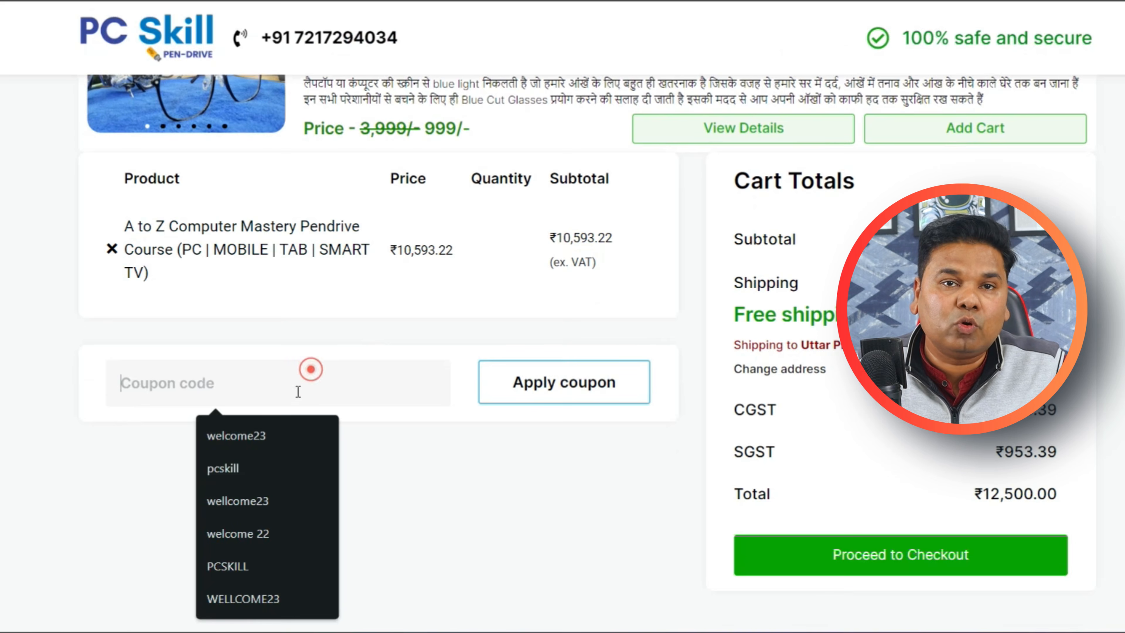
pyautogui.click(248, 462)
pyautogui.click(514, 389)
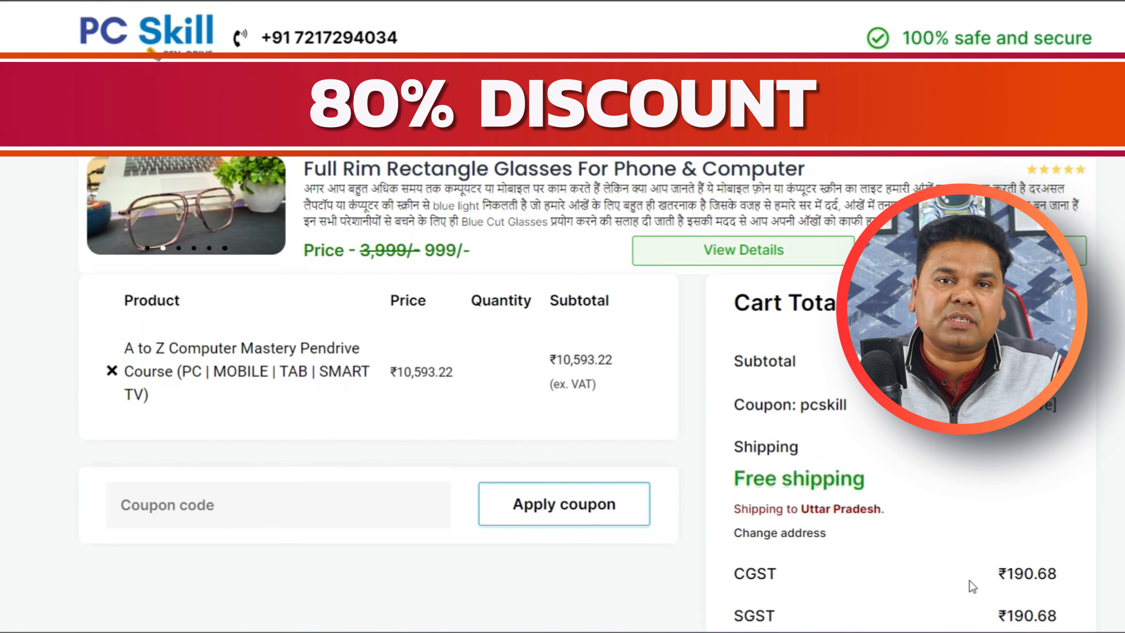
# - Check the discounted cart total and add the Full Rim Rectangle Glasses For Phone & Computer to the cart
pyautogui.scroll(-3, 961, 574)
pyautogui.doubleClick(954, 492)
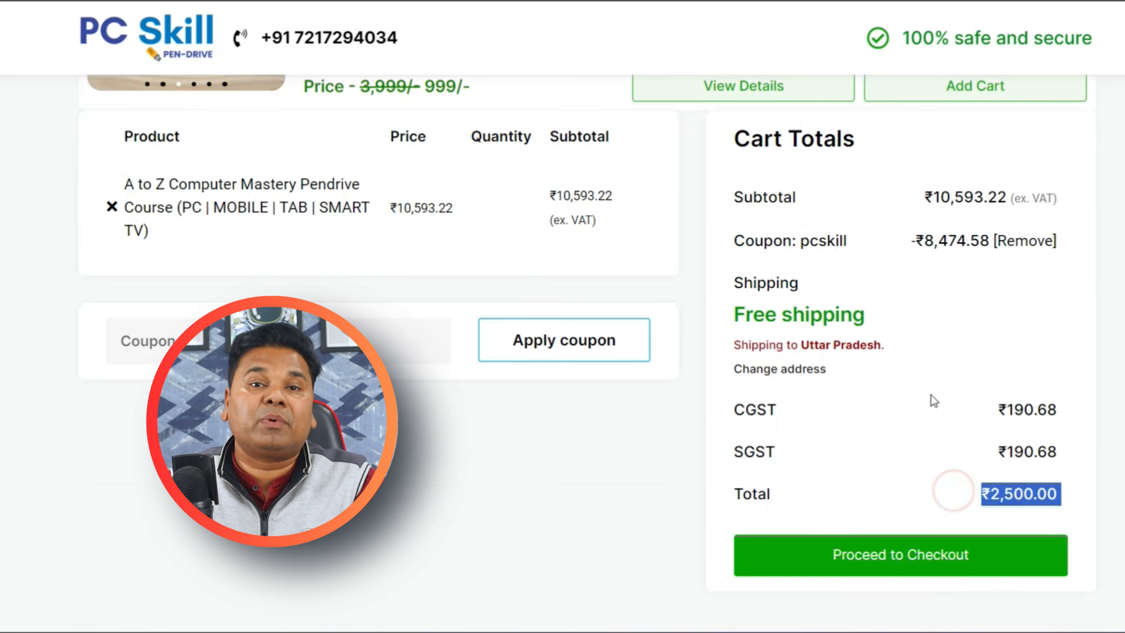
pyautogui.scroll(4, 943, 368)
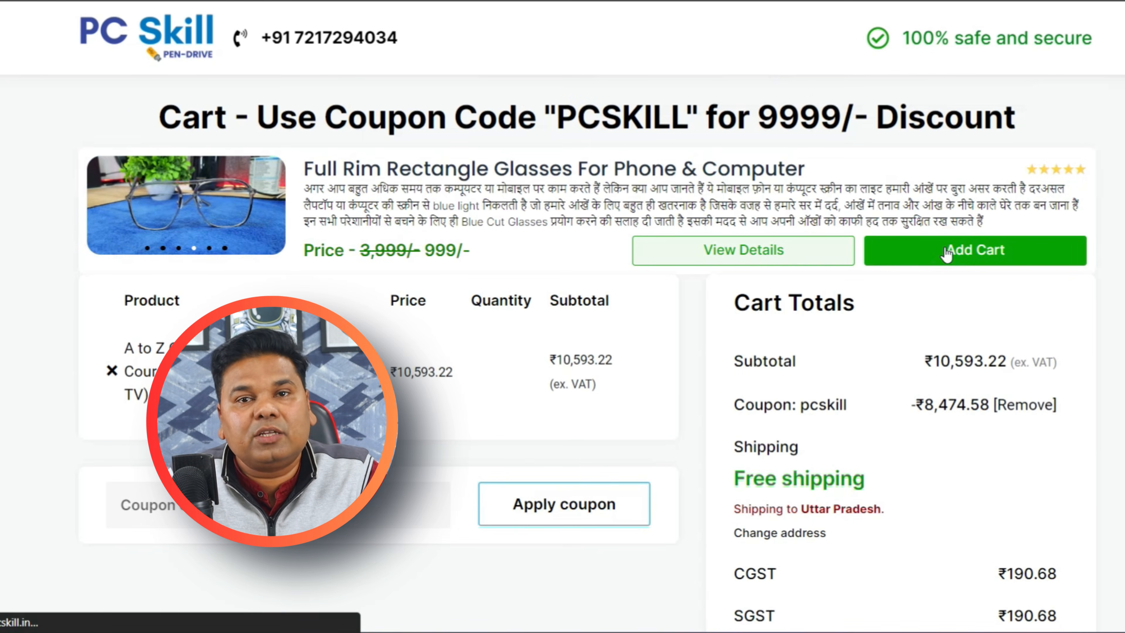
pyautogui.click(974, 250)
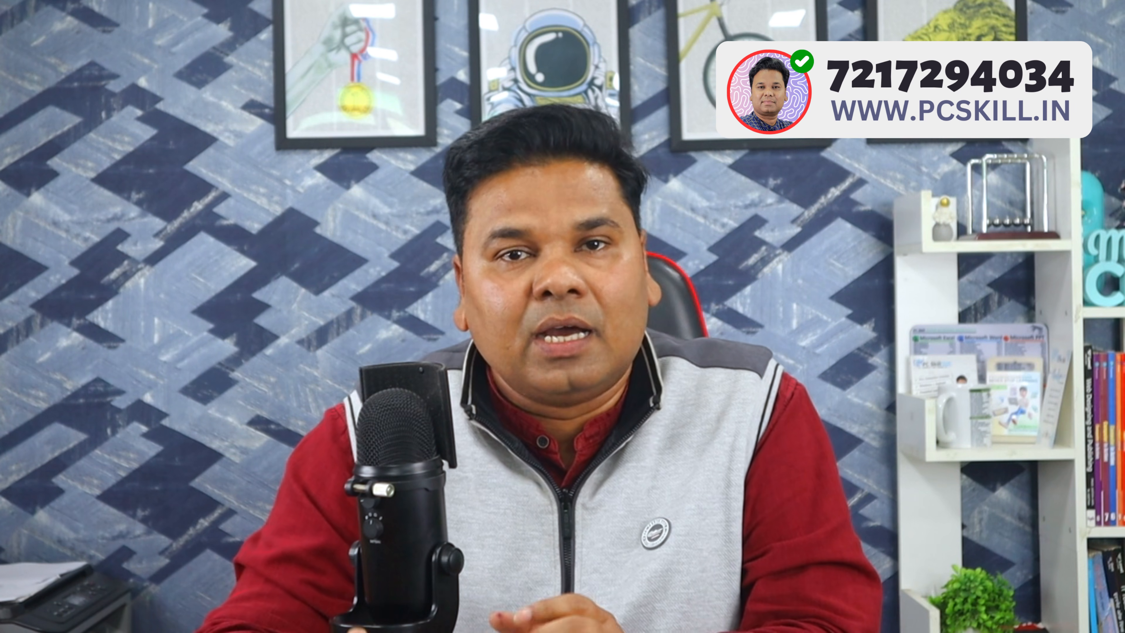